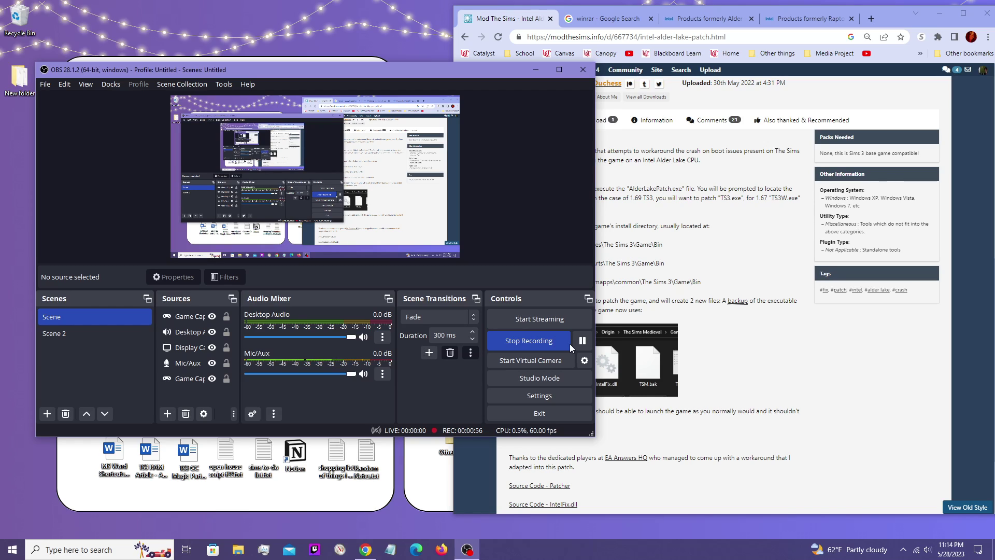
# Step: Minimise the recording OBS Studio window to reveal the Alder Lake patch page
pyautogui.click(529, 72)
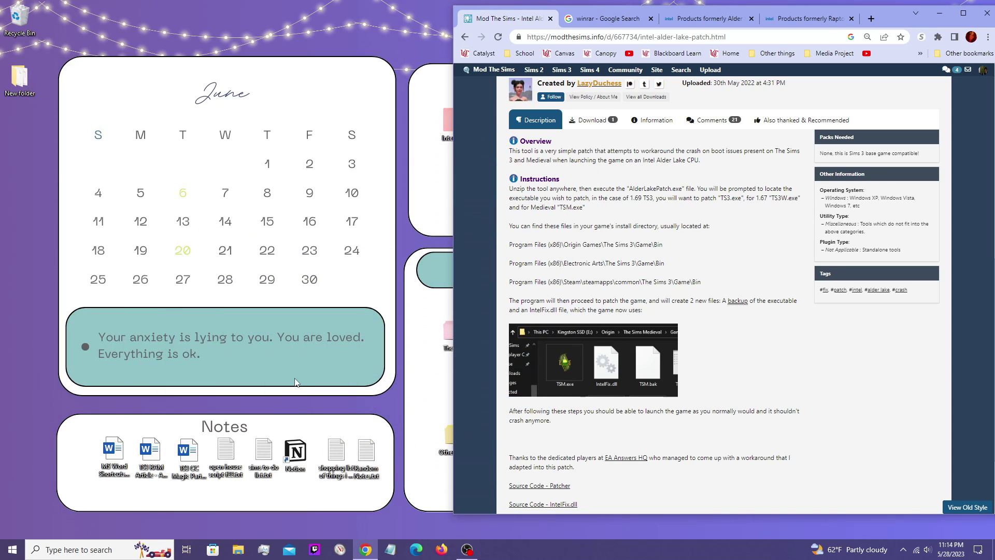
pyautogui.scroll(8, 706, 388)
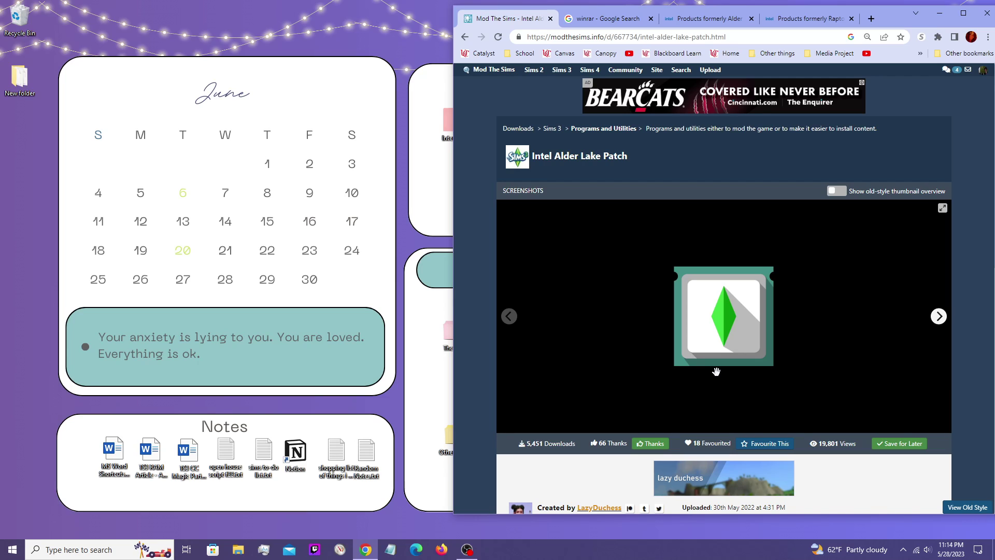
pyautogui.scroll(-6, 716, 372)
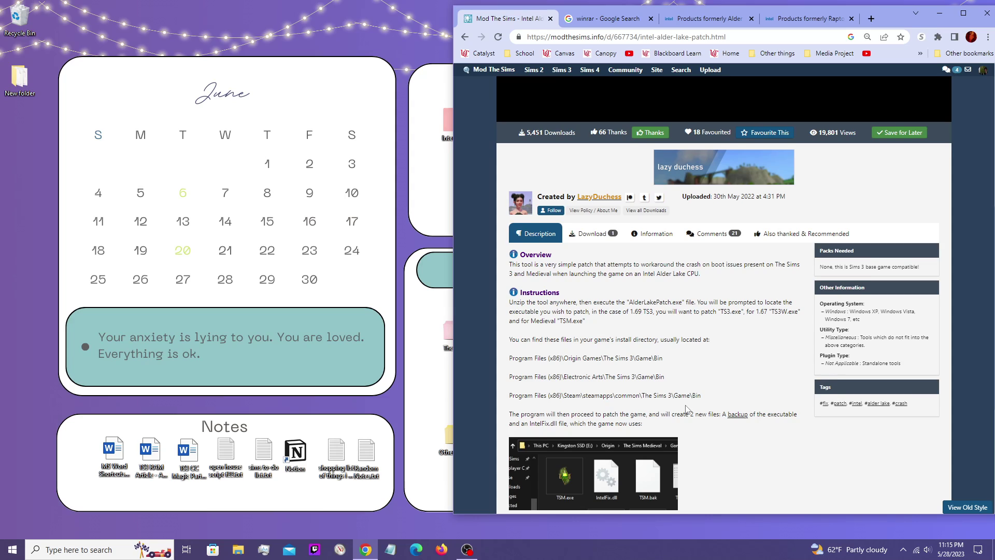
pyautogui.scroll(3, 688, 410)
pyautogui.scroll(3, 687, 408)
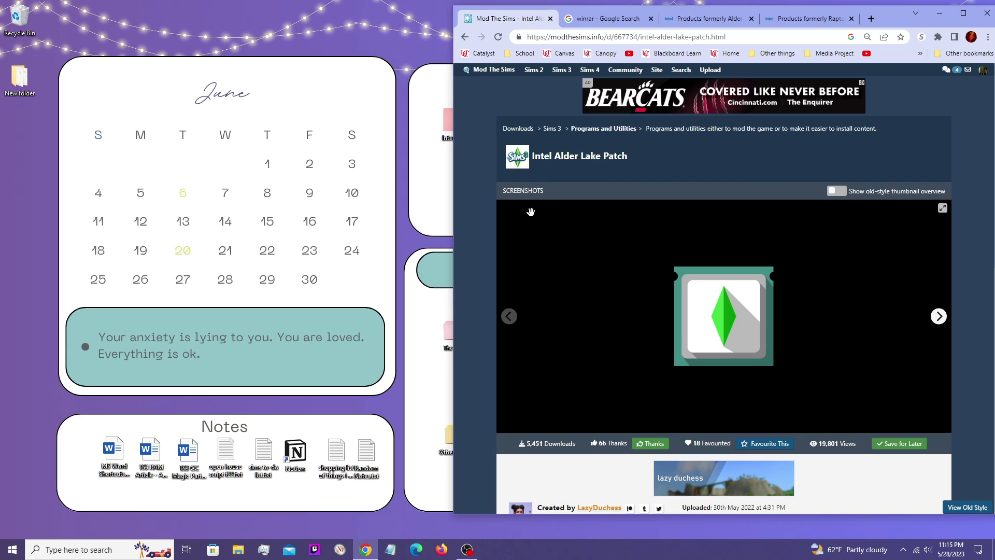
pyautogui.scroll(-3, 466, 392)
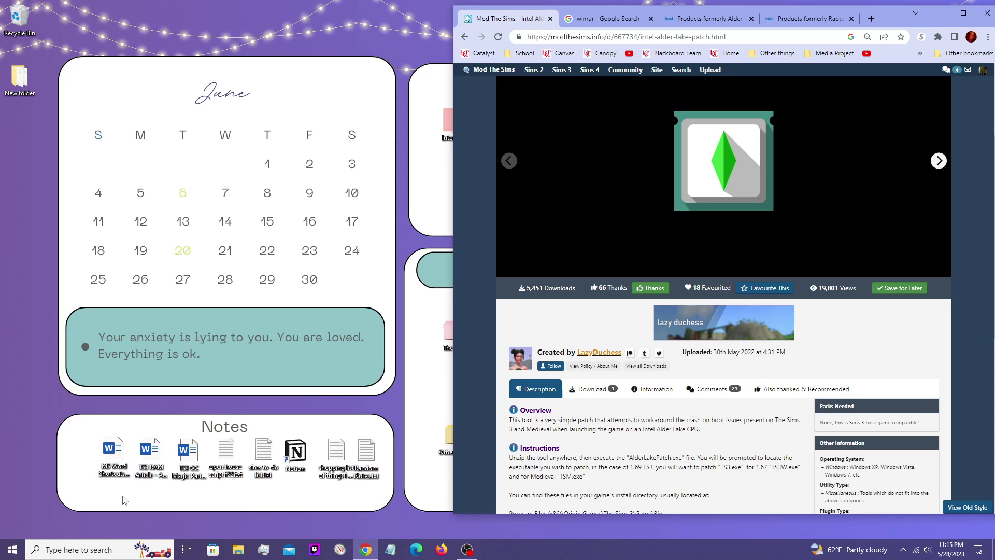
# Step: Search for dxdiag and launch it to see the AMD Ryzen 7 2700X processor details
pyautogui.click(89, 551)
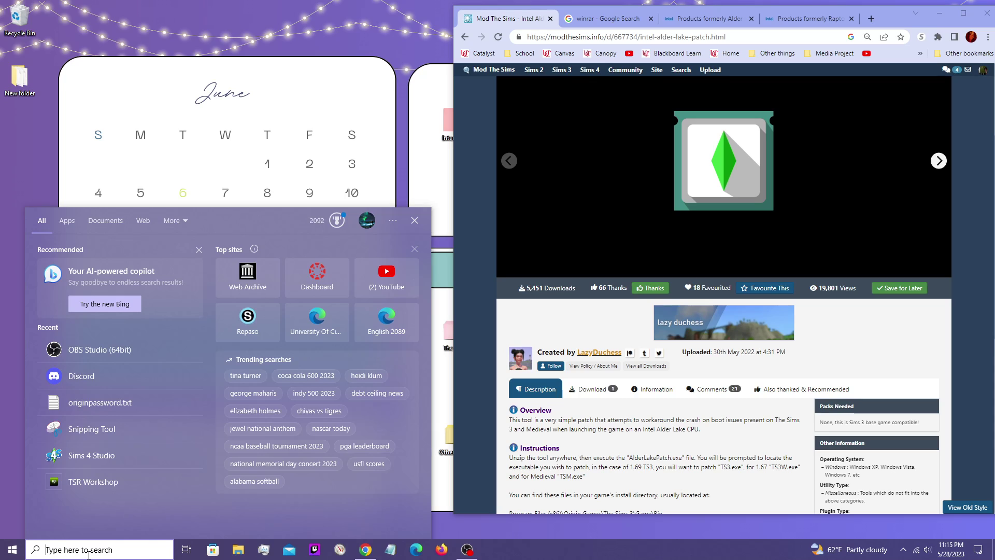
pyautogui.write('dxd')
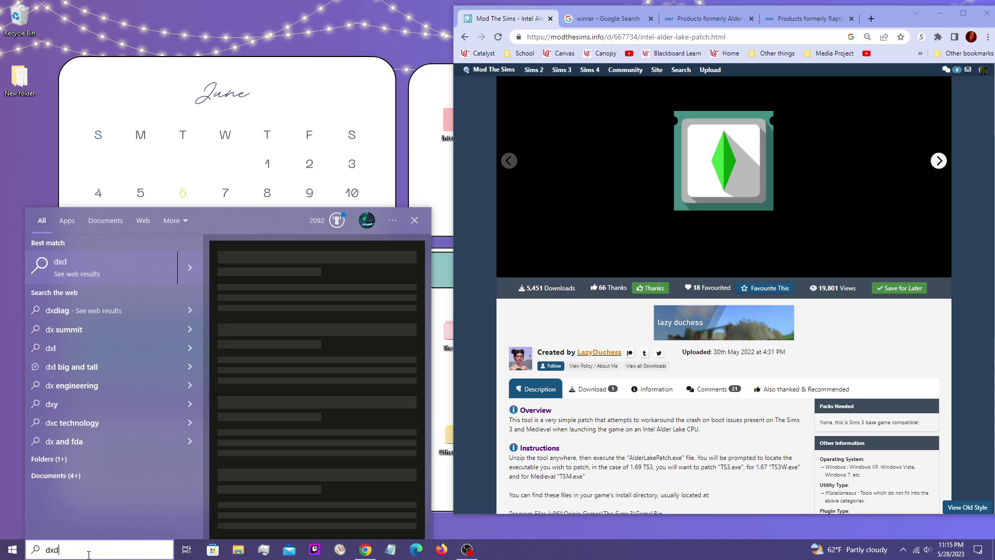
pyautogui.write('iag')
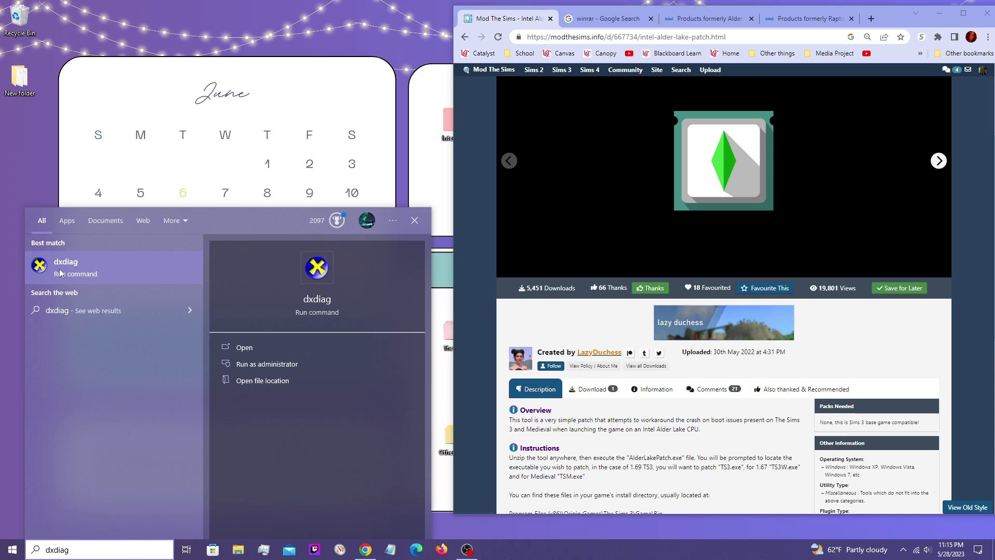
pyautogui.click(71, 279)
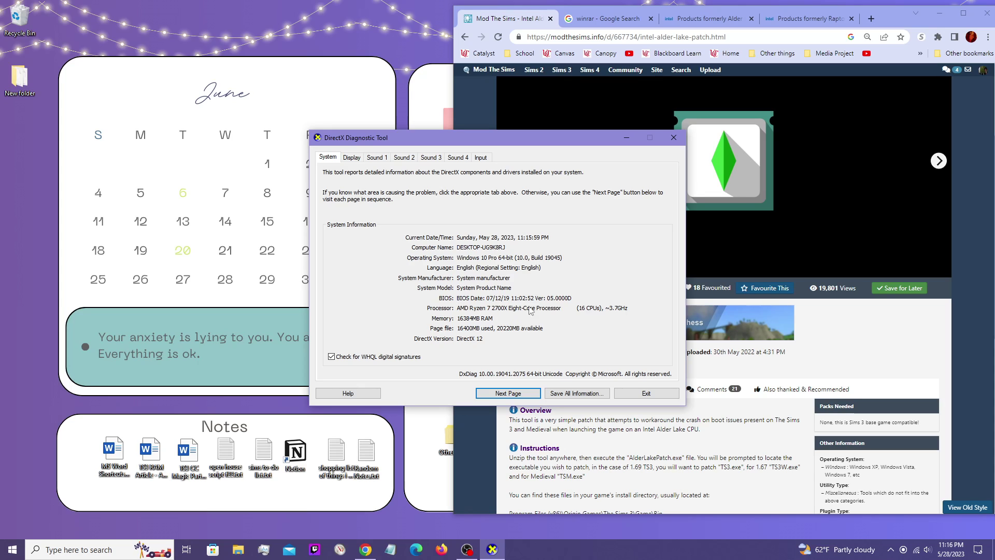
# Step: Copy the 'Products formerly Alder Lake' heading from the Alder Lake processor list
pyautogui.click(688, 135)
pyautogui.hotkey('ctrl', '3')
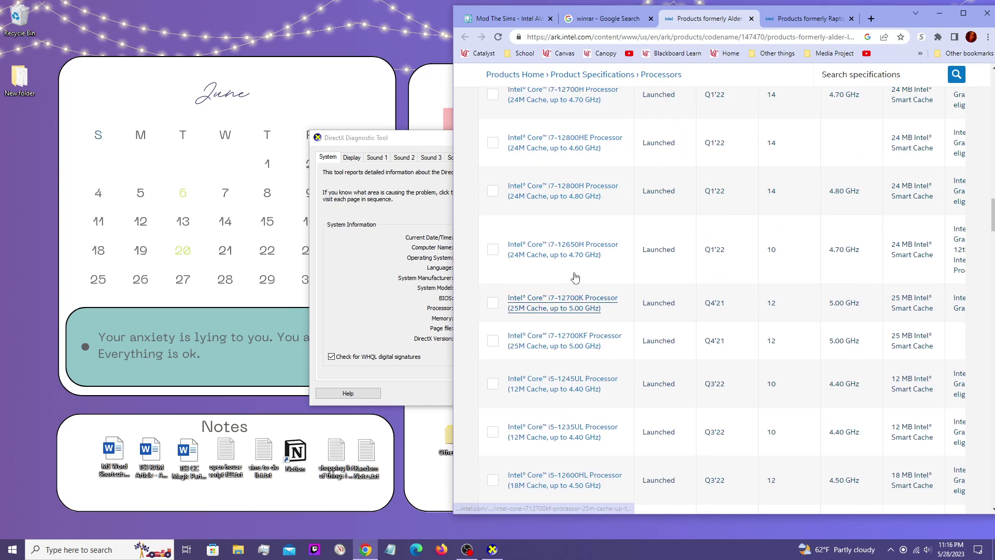
pyautogui.scroll(15, 575, 277)
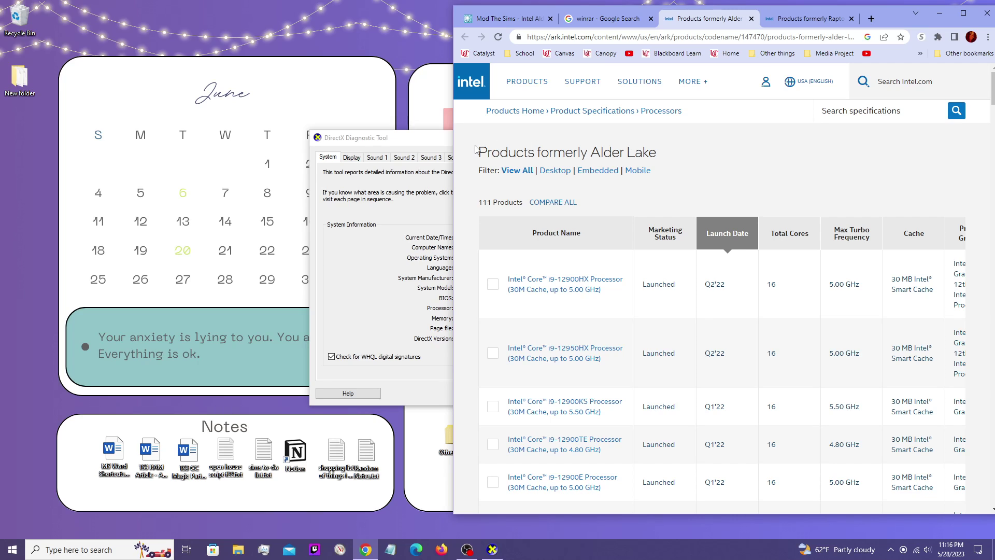
pyautogui.moveTo(477, 152); pyautogui.dragTo(666, 151)
pyautogui.rightClick(666, 151)
pyautogui.click(676, 156)
# Step: Show the Raptor Lake processor list with the DxDiag window moved to the upper left
pyautogui.hotkey('ctrl', '4')
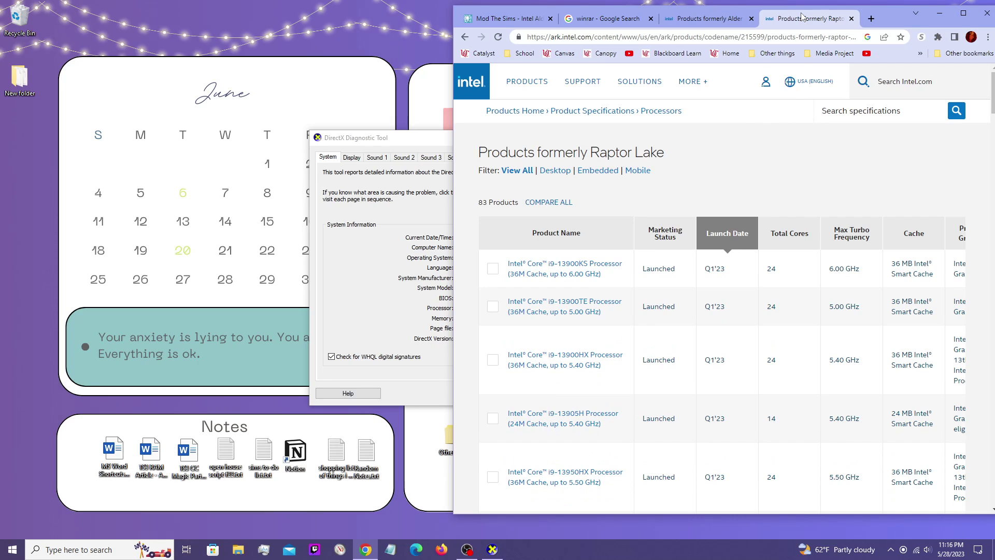
pyautogui.click(707, 36)
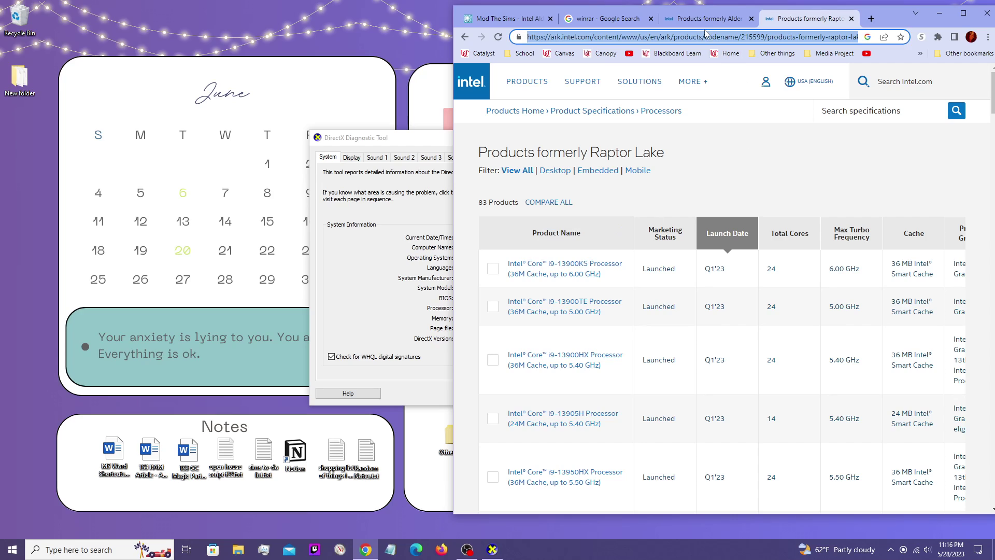
pyautogui.click(409, 351)
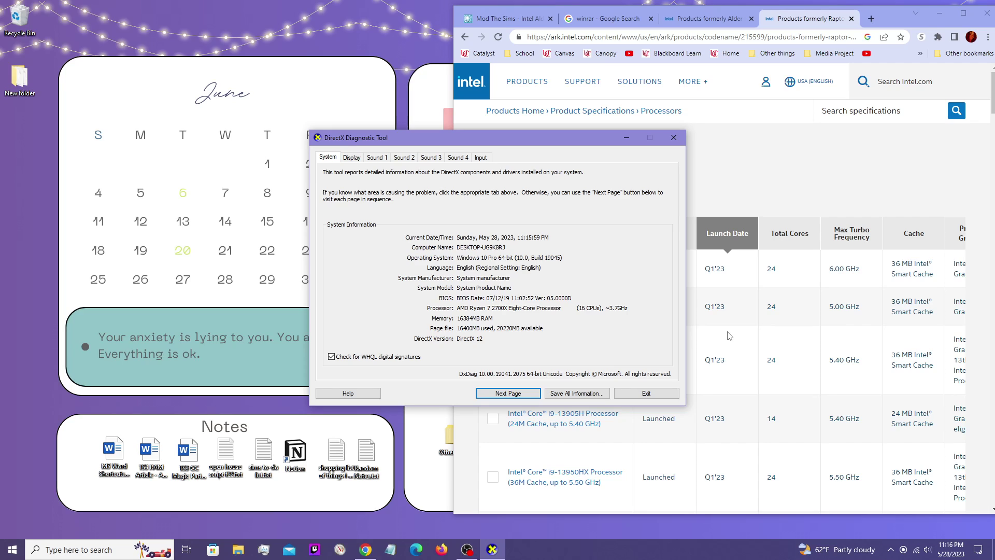
pyautogui.moveTo(524, 139); pyautogui.dragTo(326, 106)
pyautogui.click(608, 32)
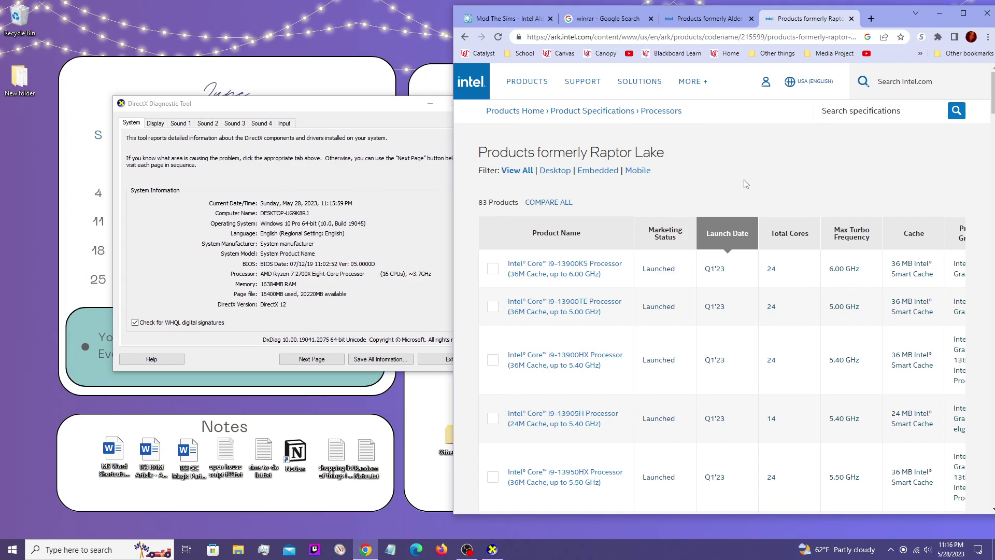
# Step: Look over the Alder Lake patch page's download files and install instructions
pyautogui.click(605, 19)
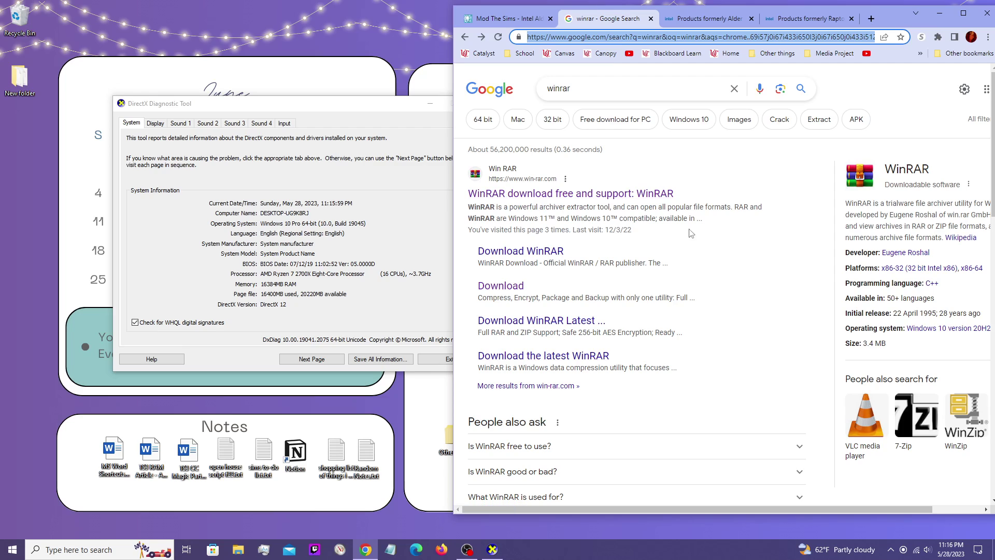
pyautogui.hotkey('ctrl', '1')
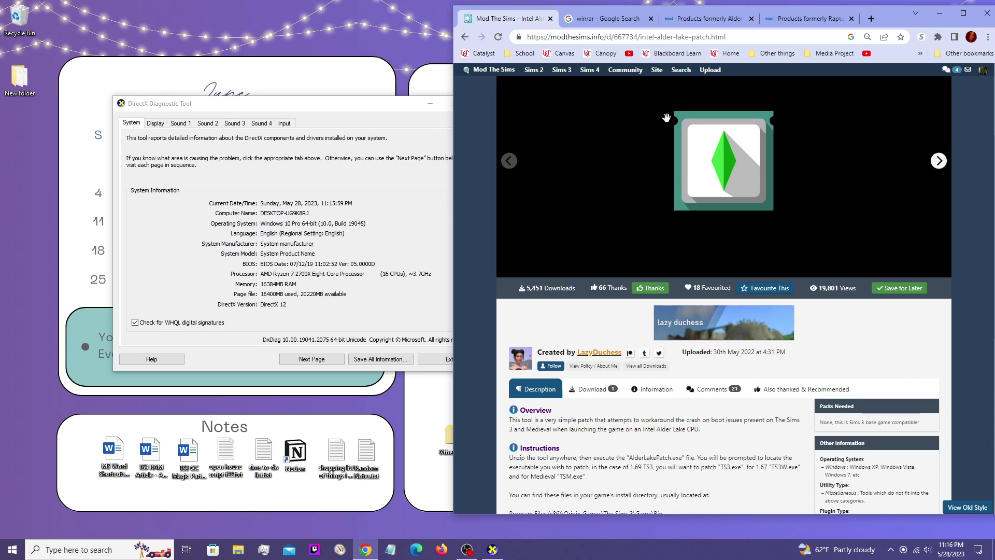
pyautogui.click(592, 388)
pyautogui.scroll(-4, 598, 467)
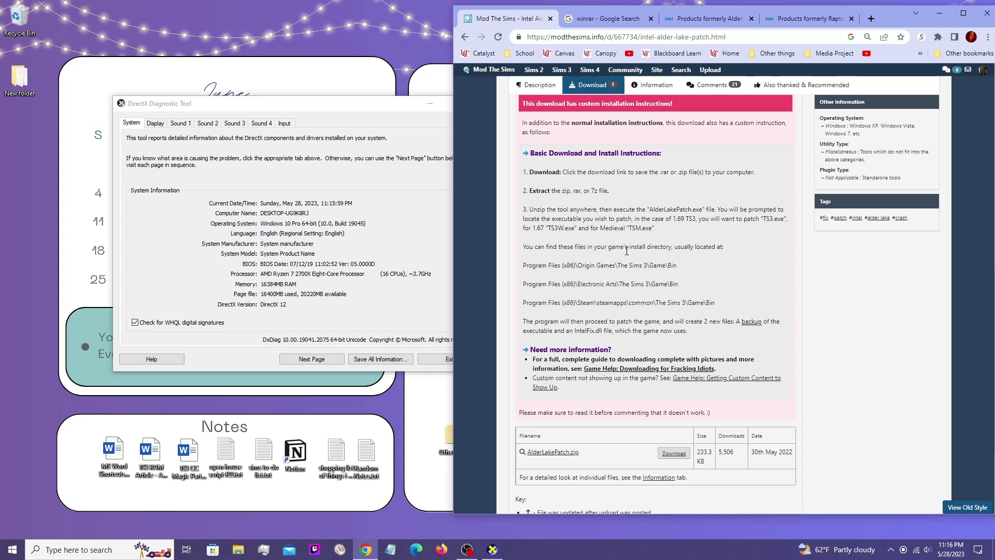
# Step: Open the official WinRAR website and browse to its full download list
pyautogui.hotkey('ctrl', 'Tab')
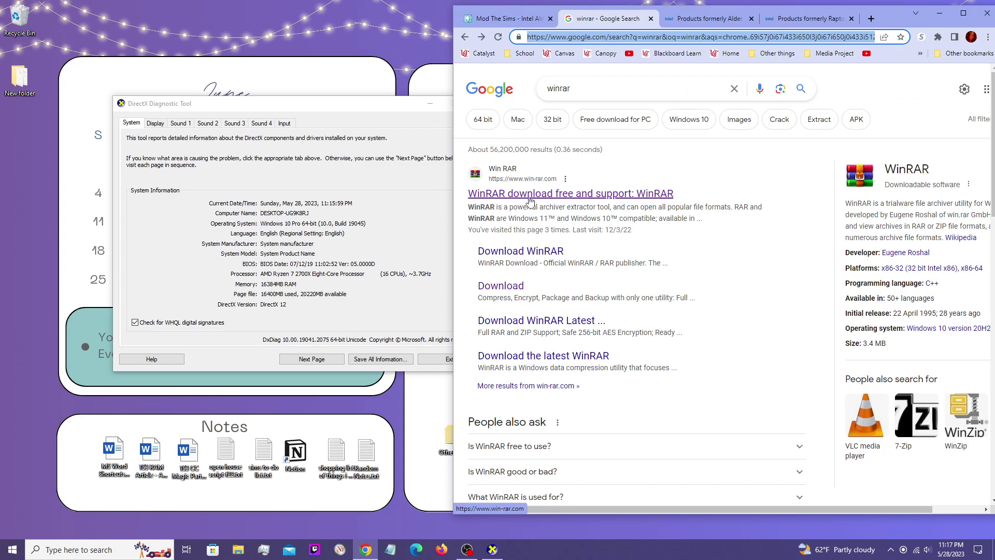
pyautogui.click(577, 193)
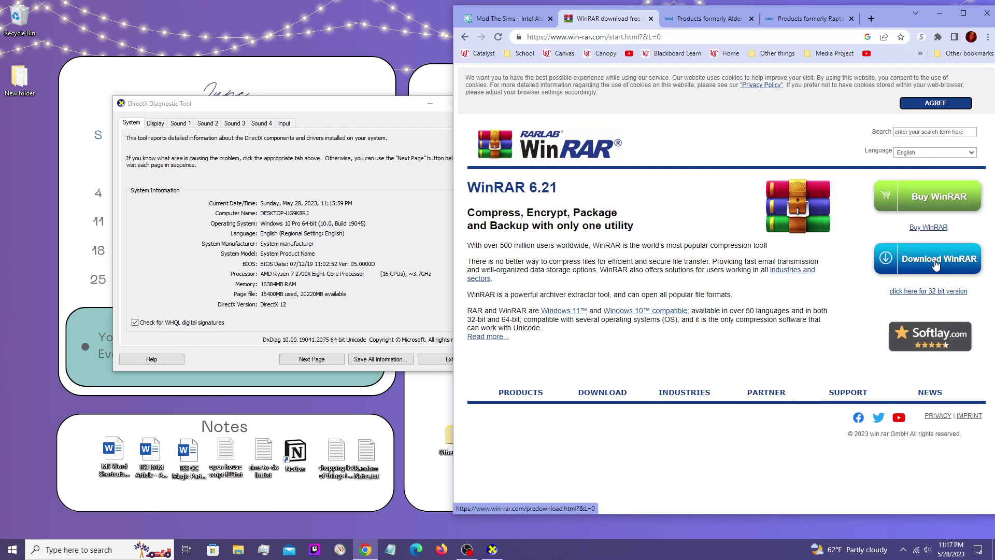
pyautogui.click(938, 262)
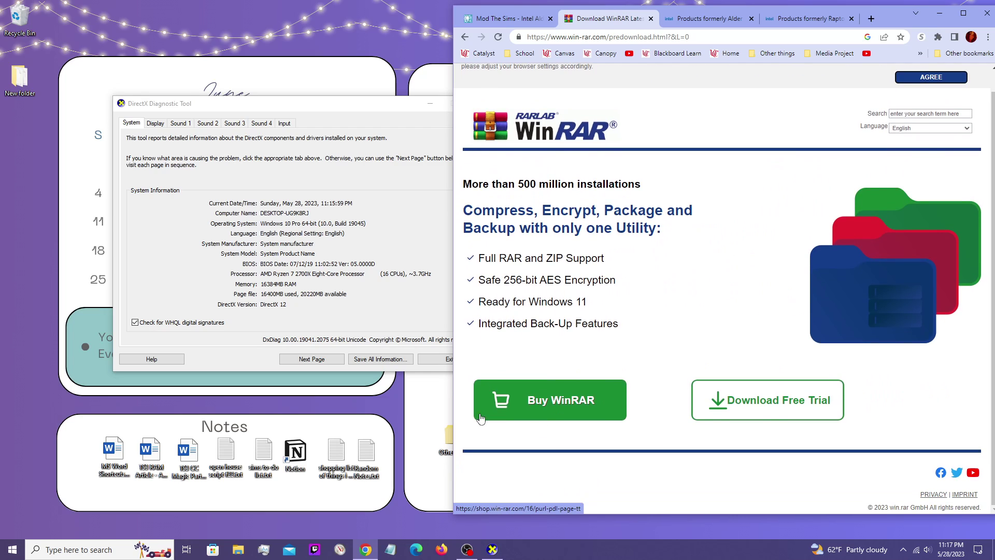
pyautogui.scroll(-1, 512, 155)
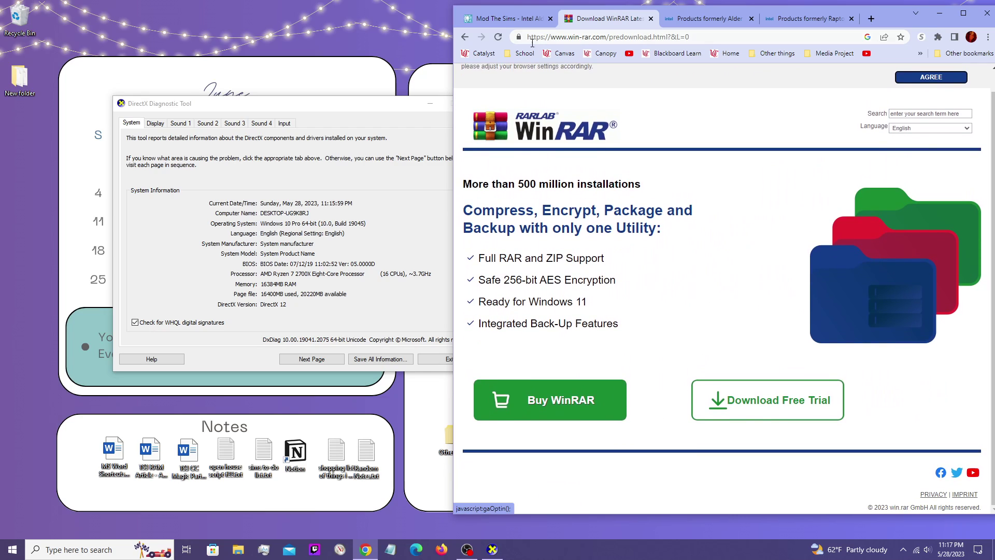
pyautogui.click(499, 38)
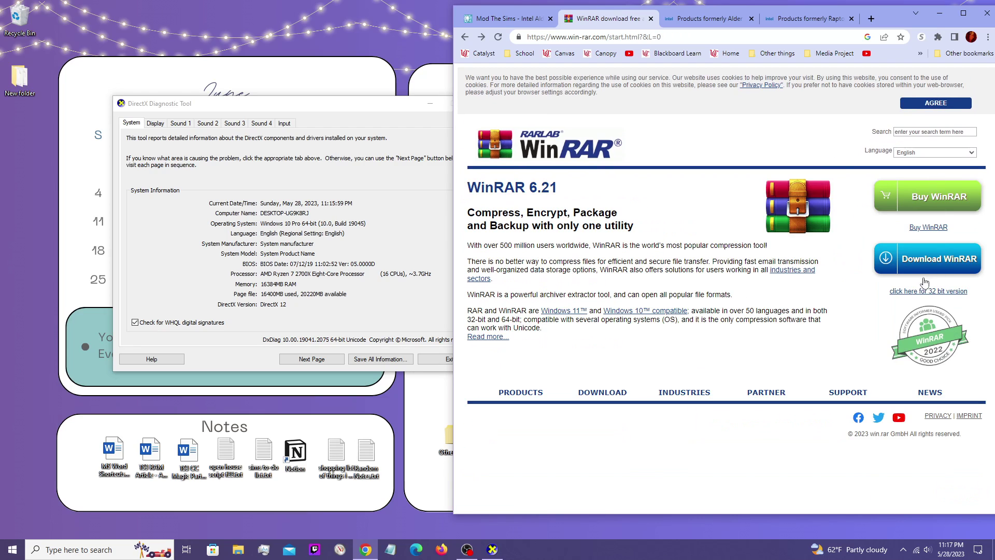
pyautogui.click(887, 269)
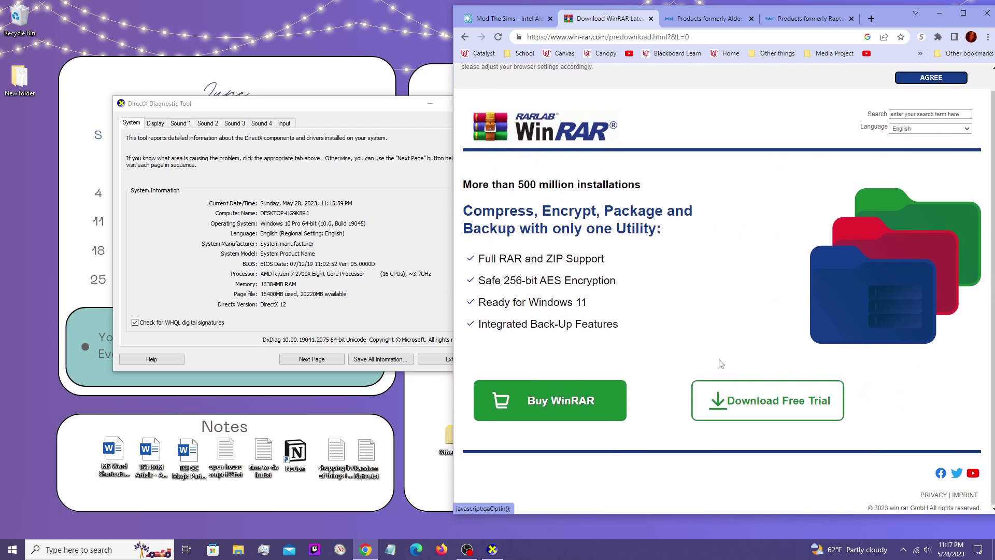
pyautogui.hotkey('alt', 'Left')
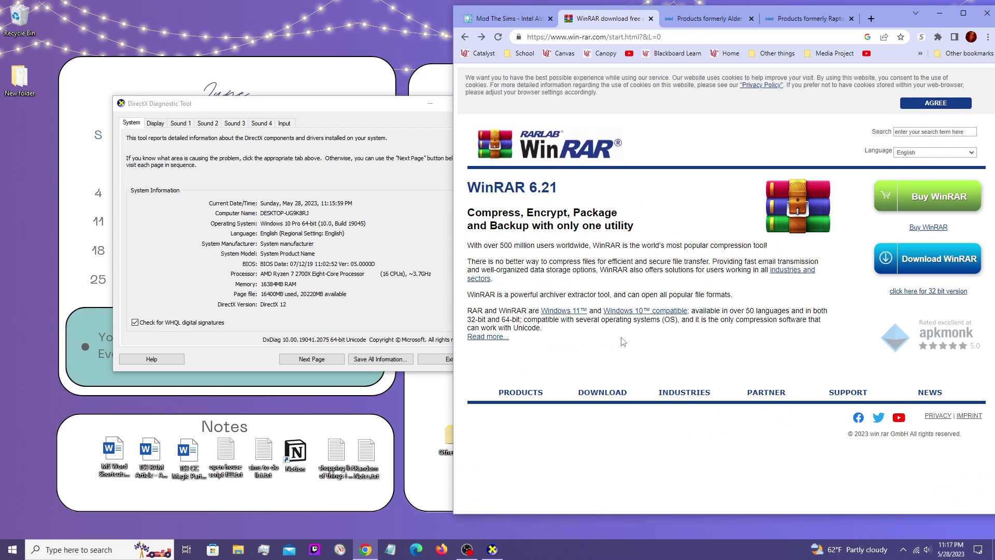
pyautogui.click(603, 393)
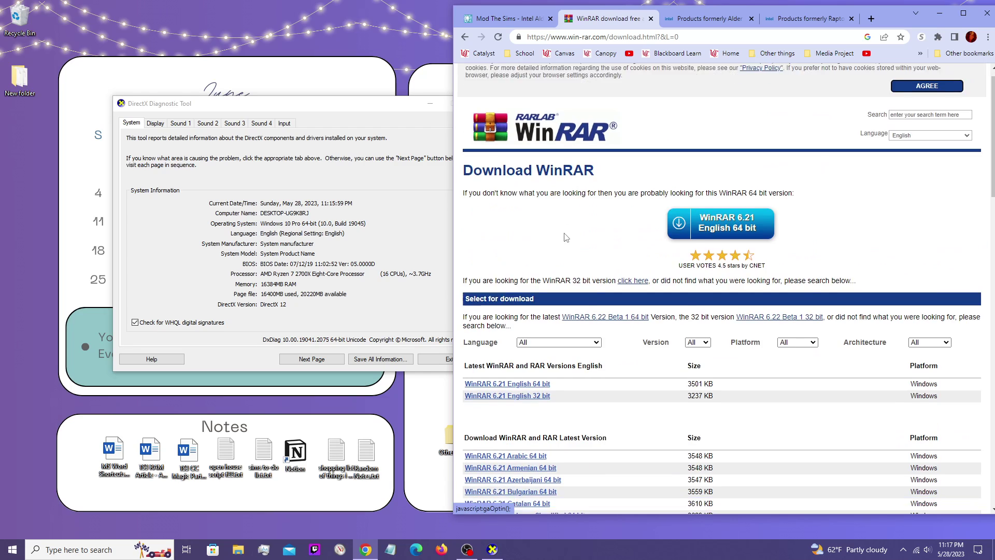
pyautogui.scroll(-2, 512, 152)
pyautogui.scroll(4, 512, 152)
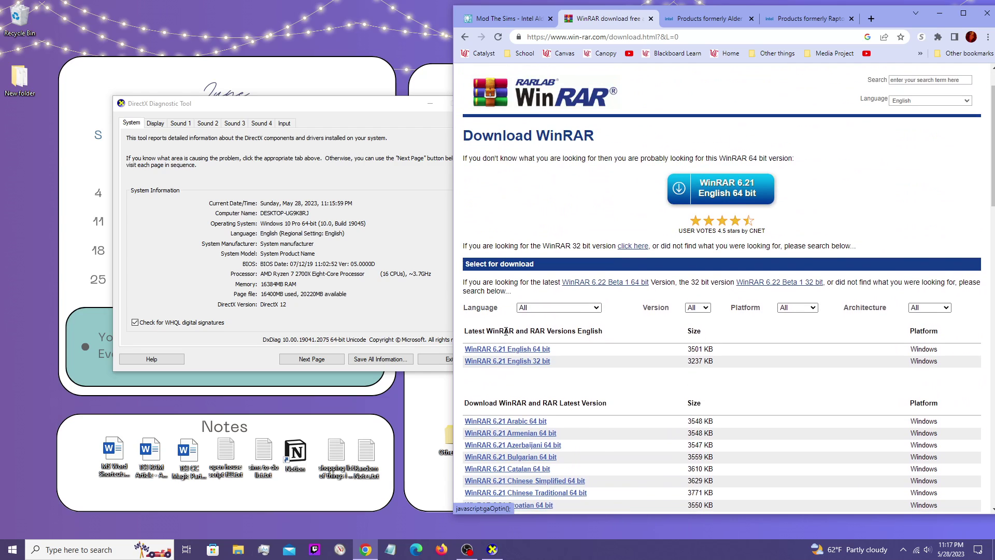
# Step: Start the WinRAR 6.21 English 64 bit download, keep it, then cancel it
pyautogui.click(545, 350)
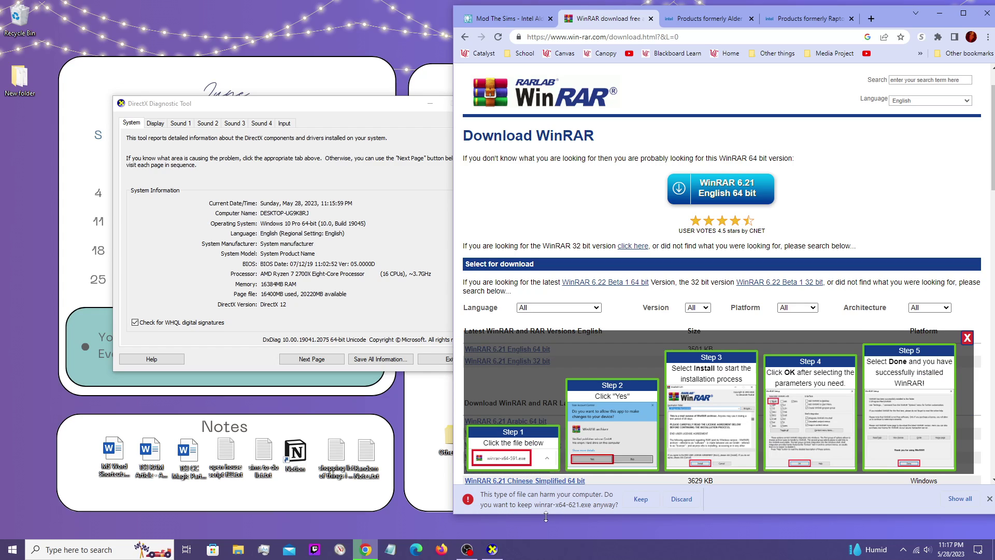
pyautogui.click(641, 499)
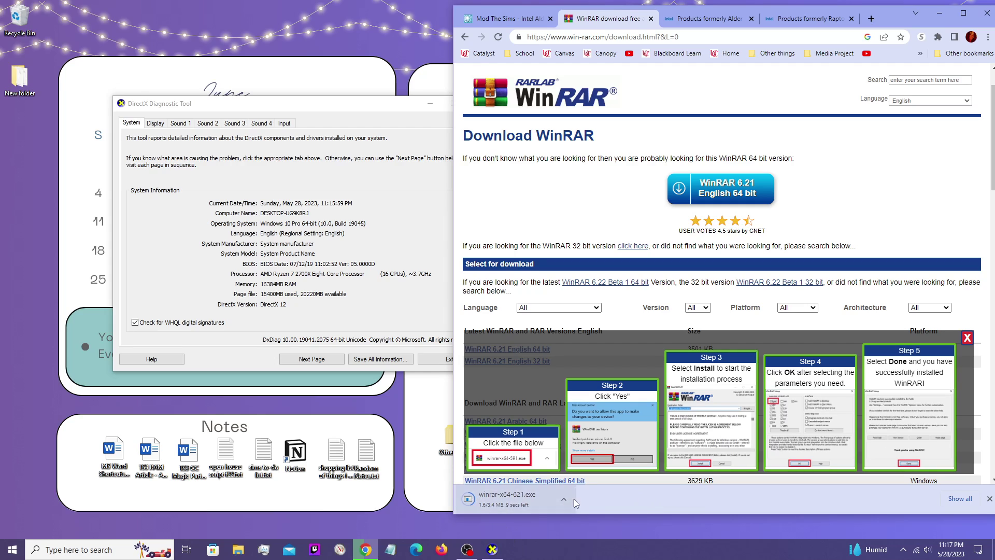
pyautogui.rightClick(514, 501)
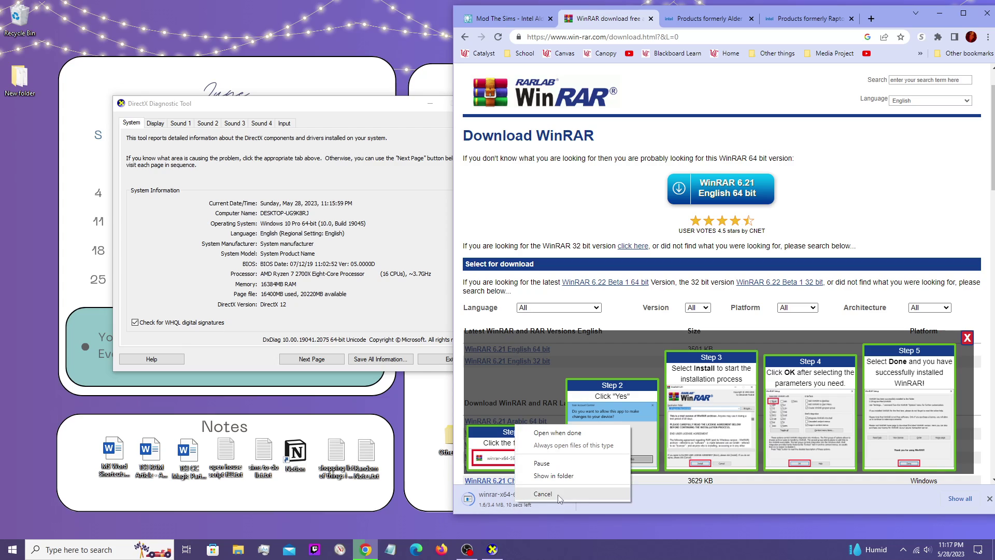
pyautogui.click(557, 495)
pyautogui.click(989, 498)
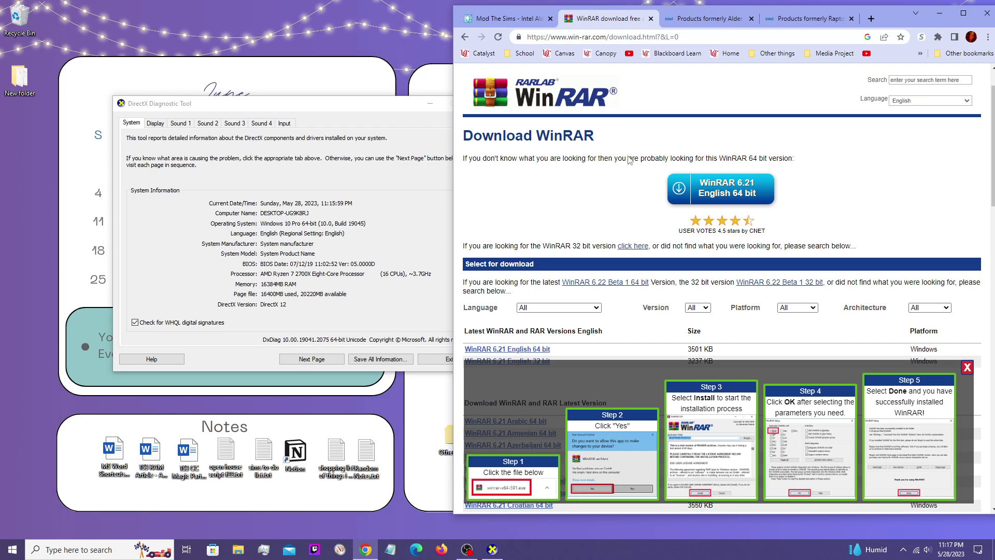
# Step: Close the WinRAR tab and return to the Mod The Sims patch page
pyautogui.scroll(-6, 559, 368)
pyautogui.scroll(6, 549, 110)
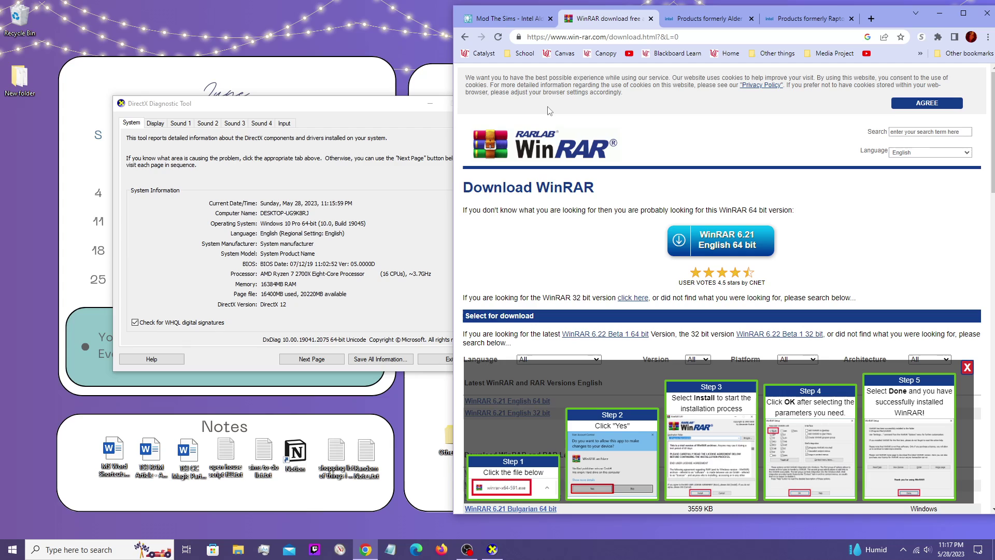
pyautogui.hotkey('alt', 'Left')
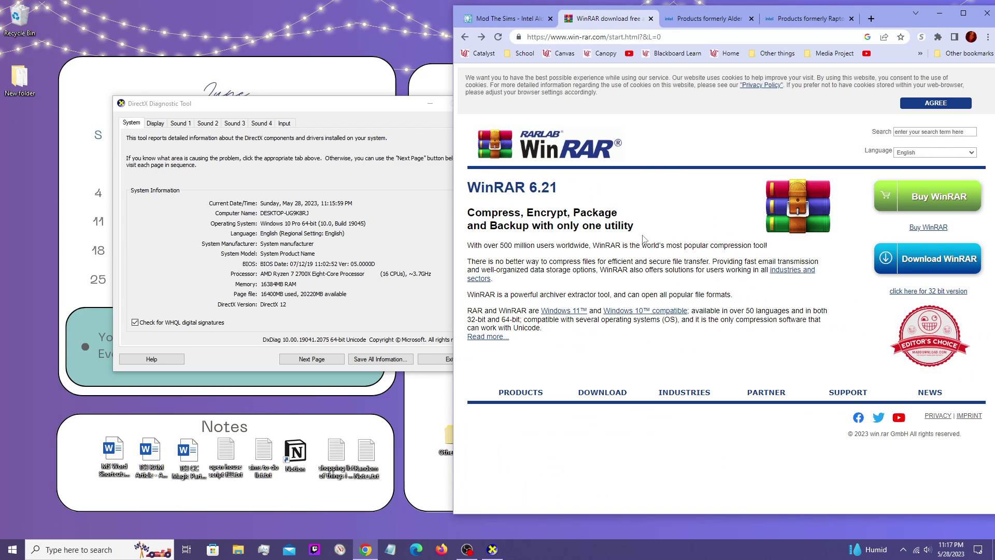
pyautogui.click(651, 18)
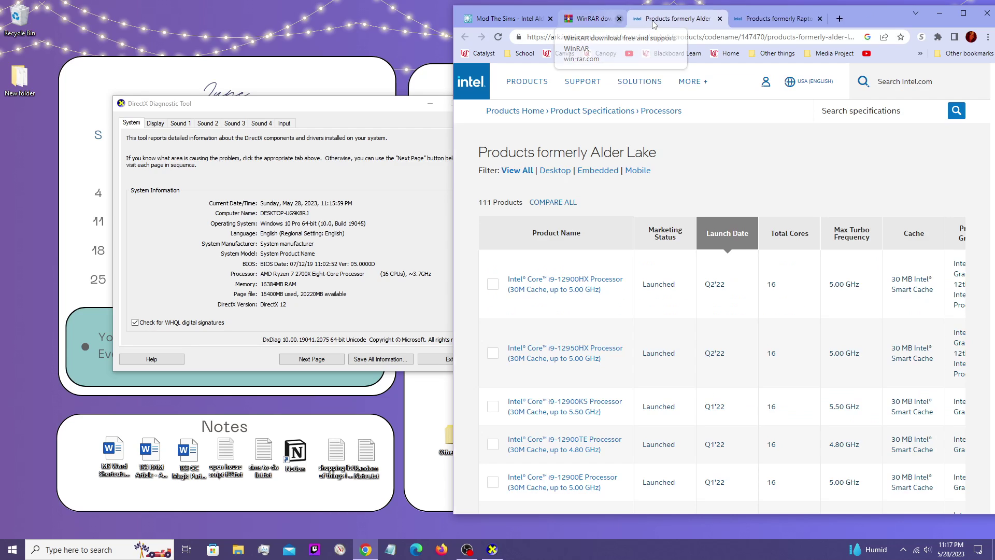
pyautogui.click(505, 19)
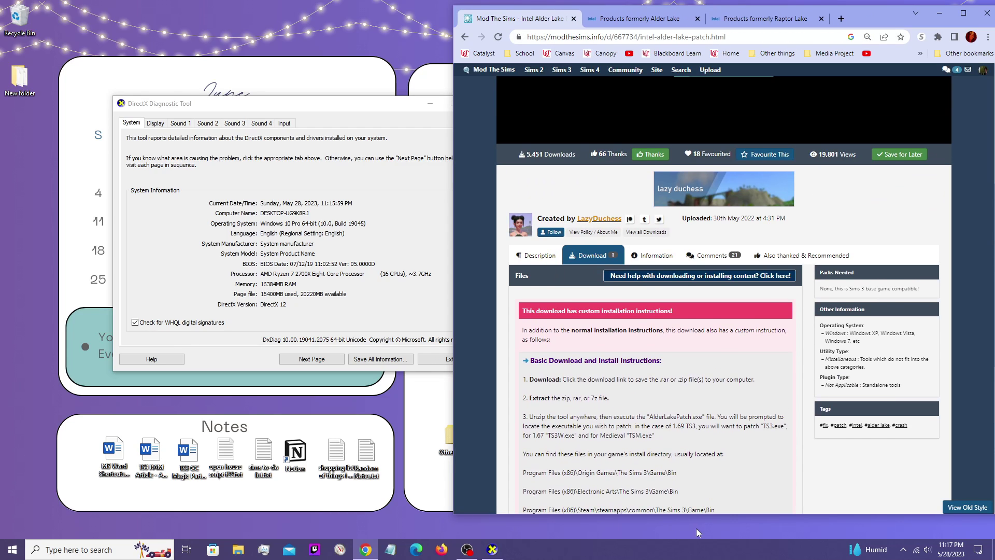
# Step: Exit DxDiag, then download AlderLakePatch.zip and open it in WinRAR
pyautogui.click(433, 358)
pyautogui.scroll(-5, 724, 450)
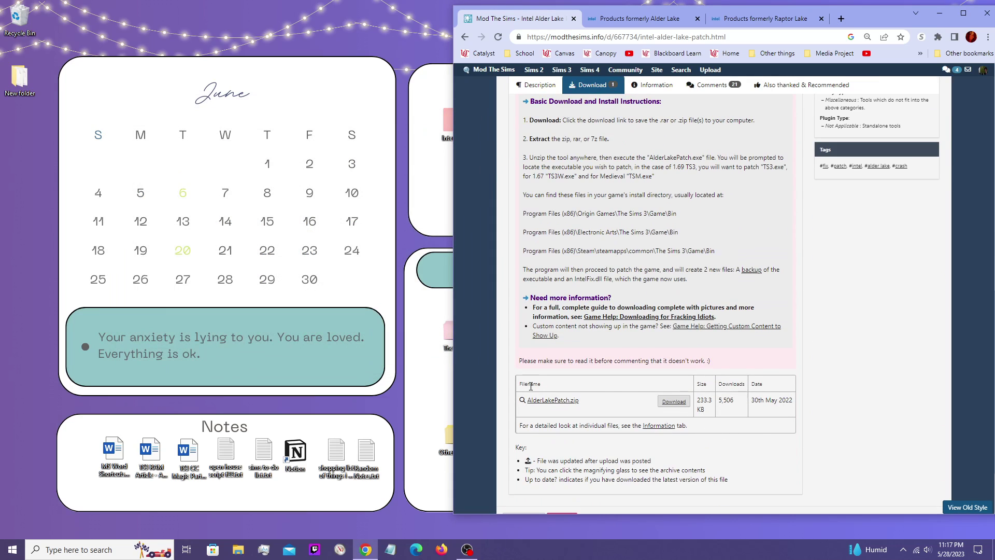
pyautogui.click(558, 402)
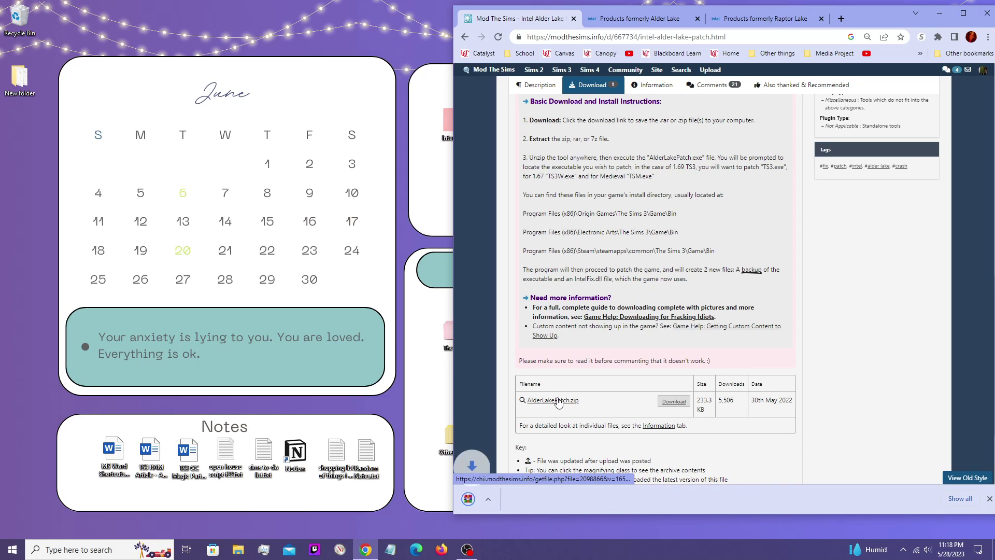
pyautogui.rightClick(495, 498)
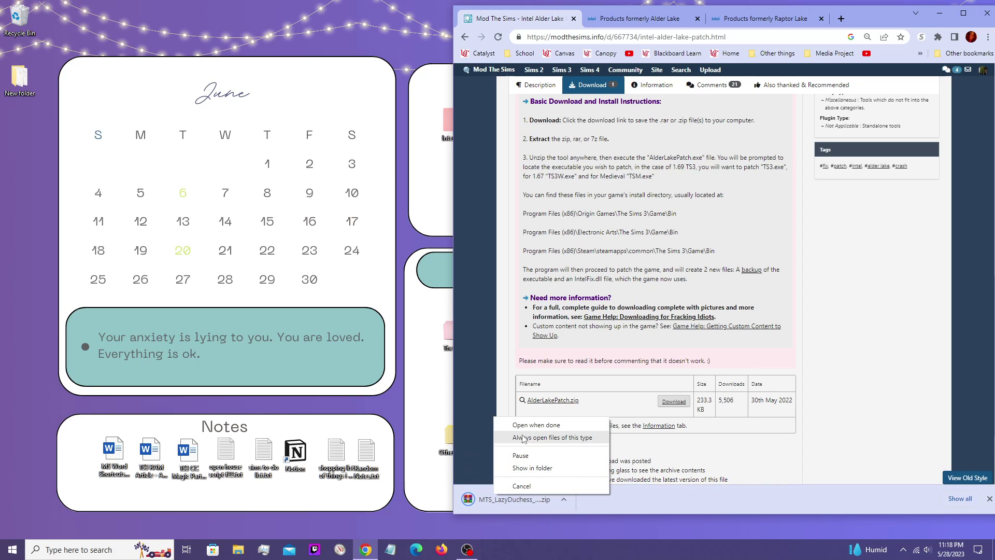
pyautogui.click(482, 500)
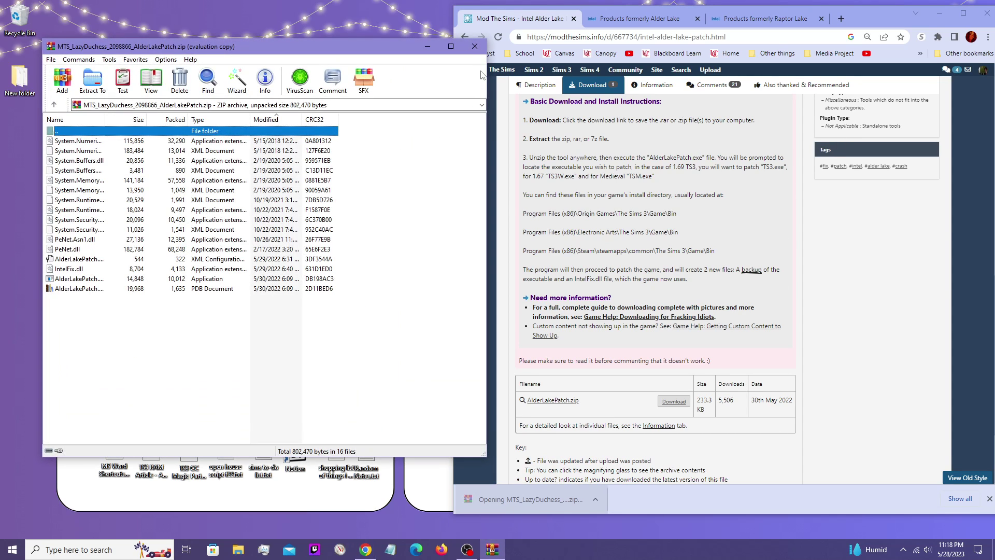
# Step: Close WinRAR and place the downloaded AlderLakePatch zip on the desktop
pyautogui.click(319, 256)
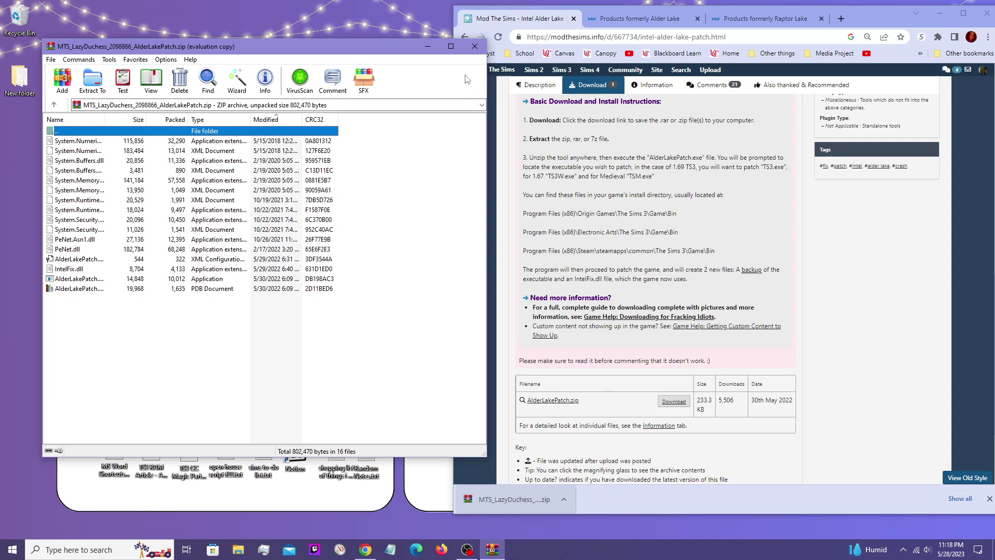
pyautogui.click(474, 46)
pyautogui.moveTo(509, 505); pyautogui.dragTo(155, 208)
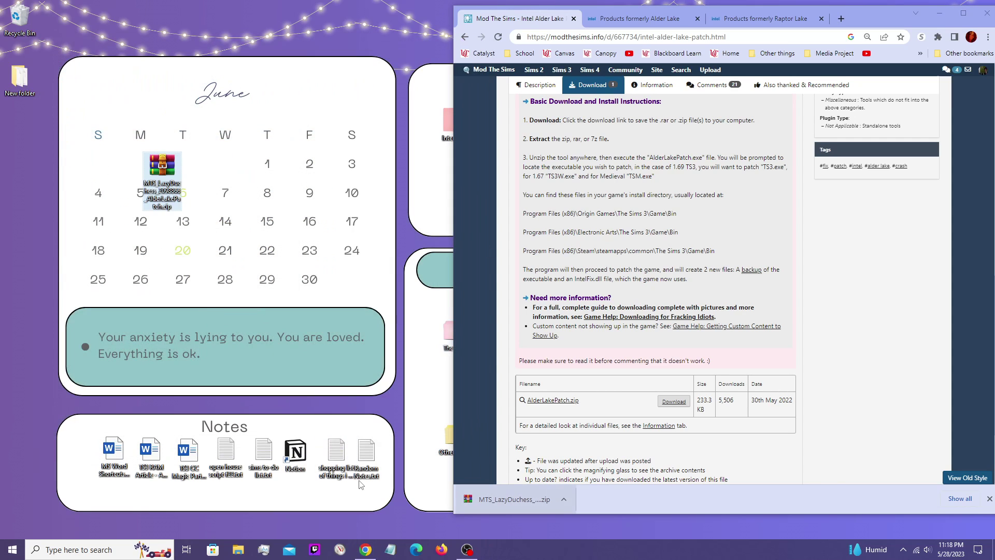
pyautogui.click(915, 13)
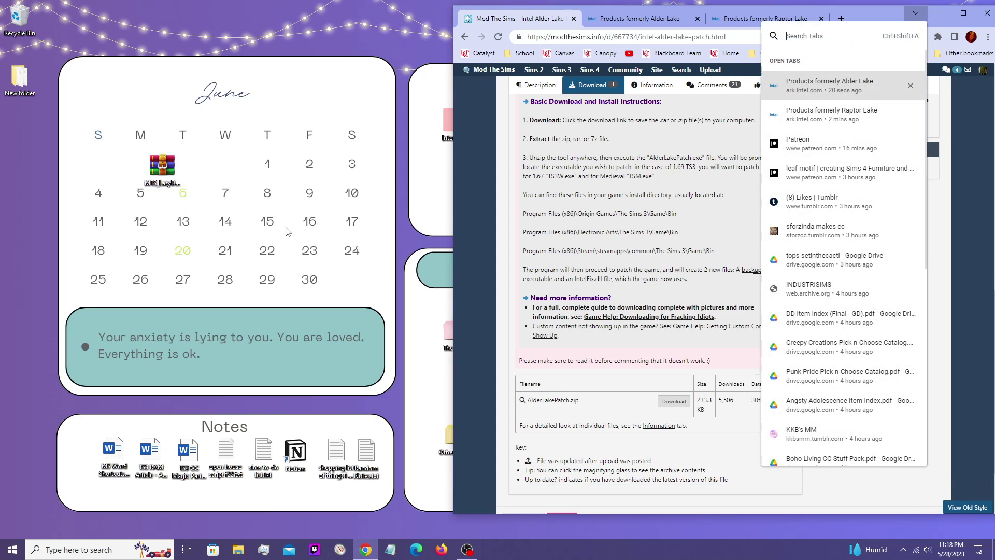
pyautogui.click(948, 11)
pyautogui.moveTo(163, 166); pyautogui.dragTo(407, 259)
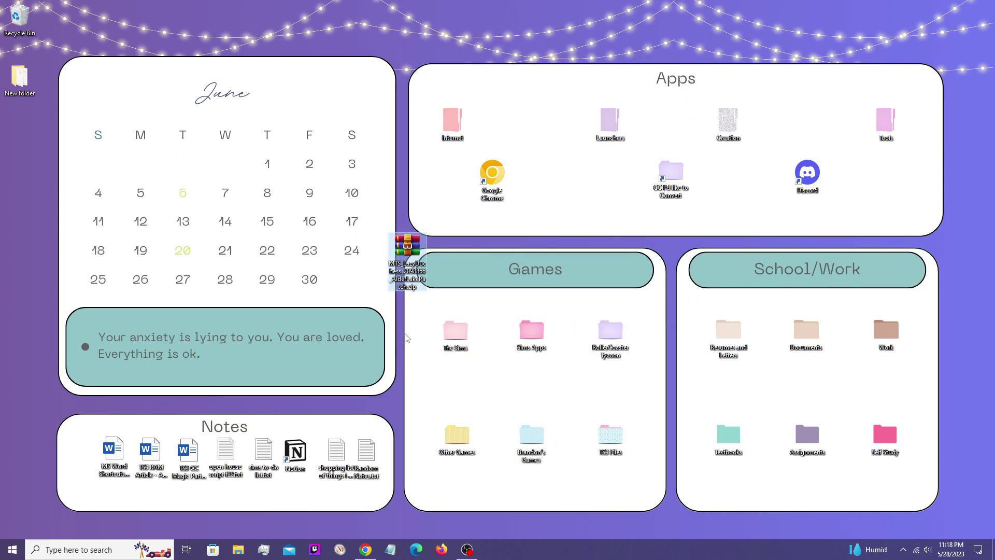
pyautogui.rightClick(415, 252)
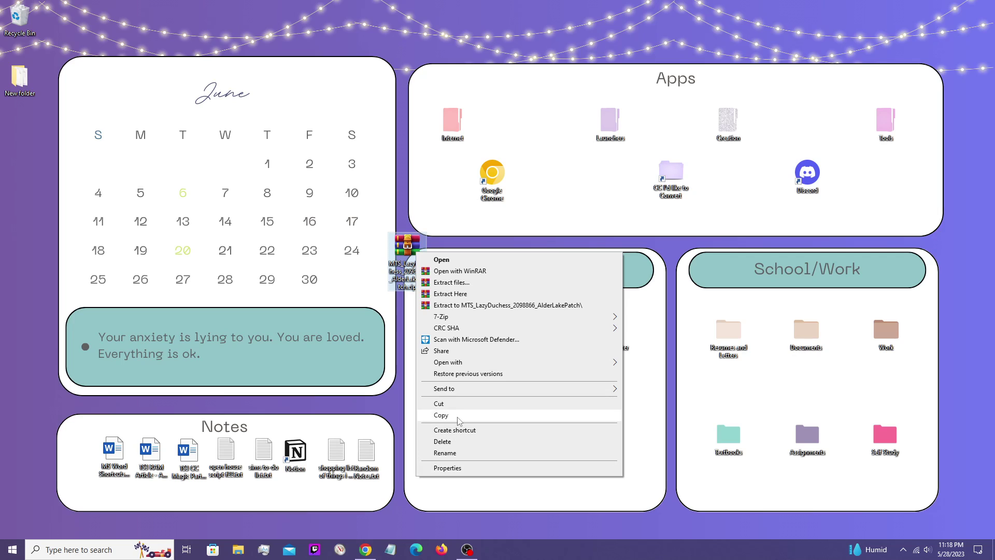
pyautogui.click(368, 400)
# Step: Create New folder (2) on the desktop and move the patch zip into it
pyautogui.rightClick(307, 264)
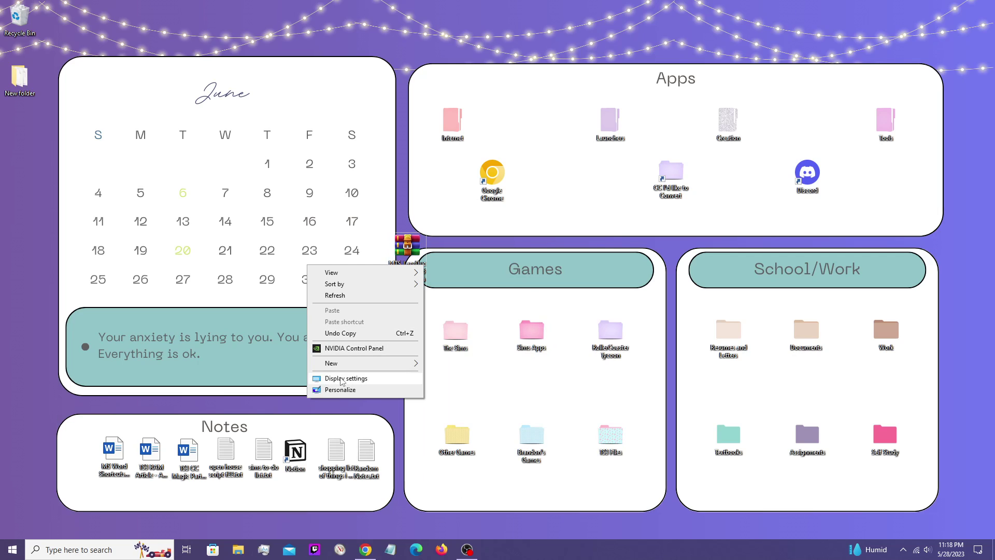
pyautogui.moveTo(342, 361)
pyautogui.click(454, 365)
pyautogui.moveTo(407, 254); pyautogui.dragTo(310, 286)
# Step: Open New folder (2) and extract the patch zip there with Extract Here
pyautogui.doubleClick(310, 285)
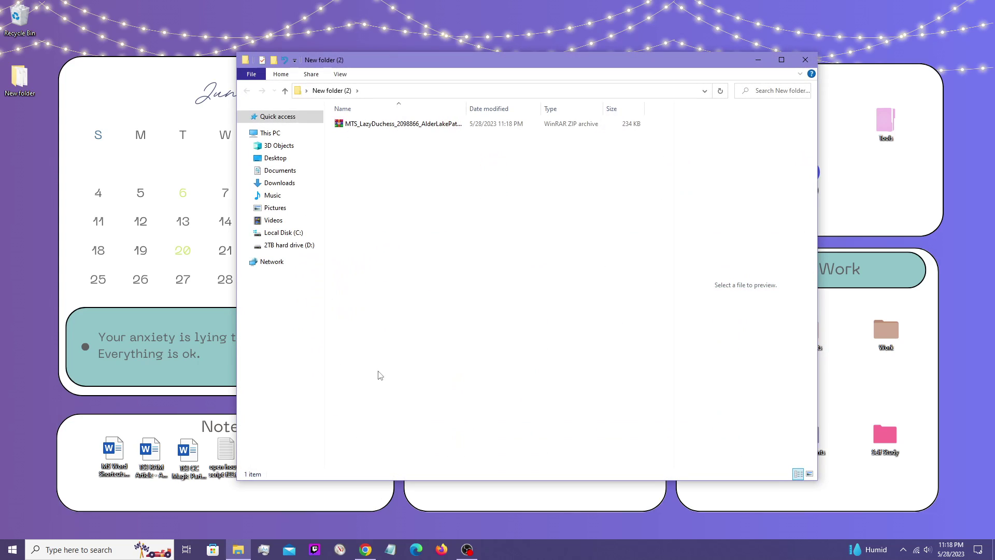
pyautogui.click(403, 127)
pyautogui.rightClick(403, 127)
pyautogui.click(414, 171)
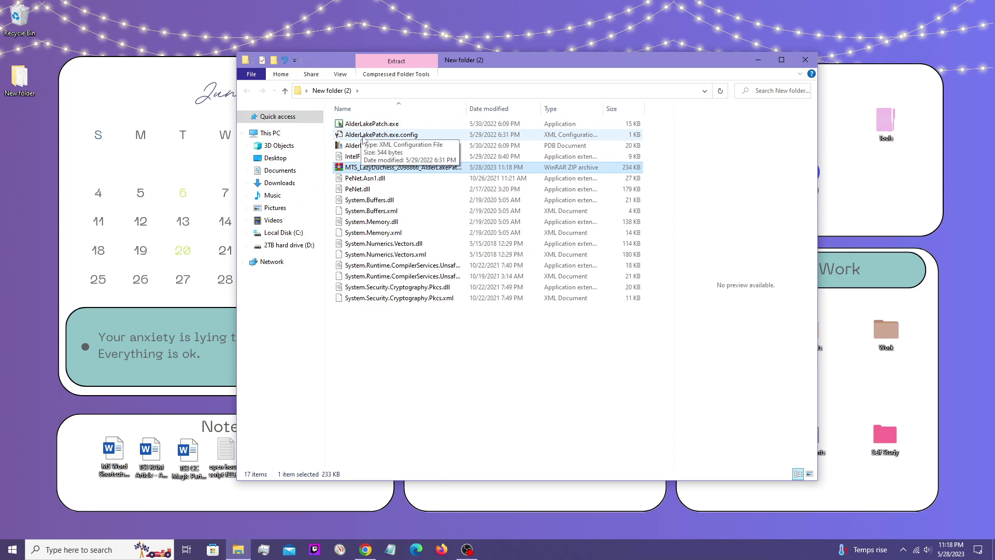
# Step: Delete the AlderLakePatch zip, leaving the 16 extracted files
pyautogui.click(354, 168)
pyautogui.rightClick(354, 167)
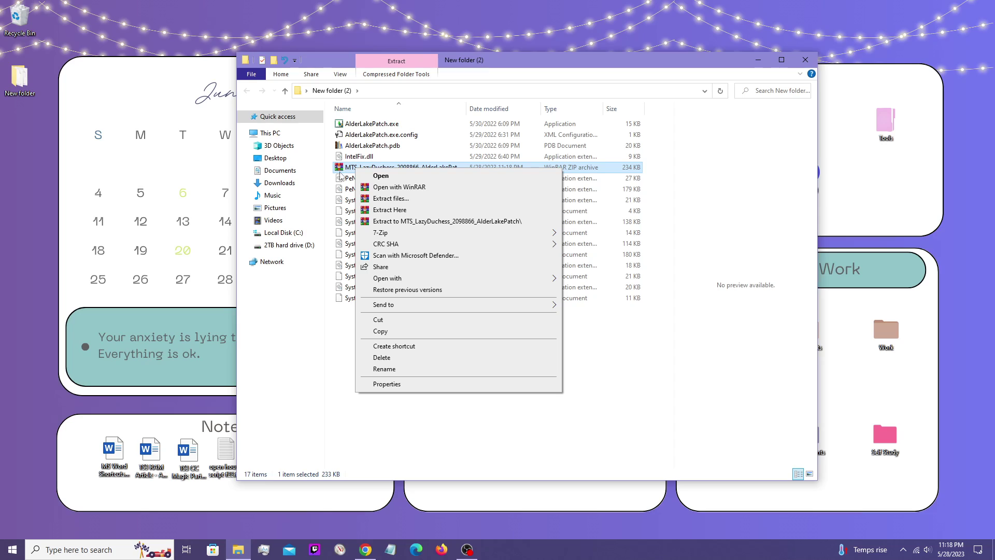
pyautogui.click(352, 445)
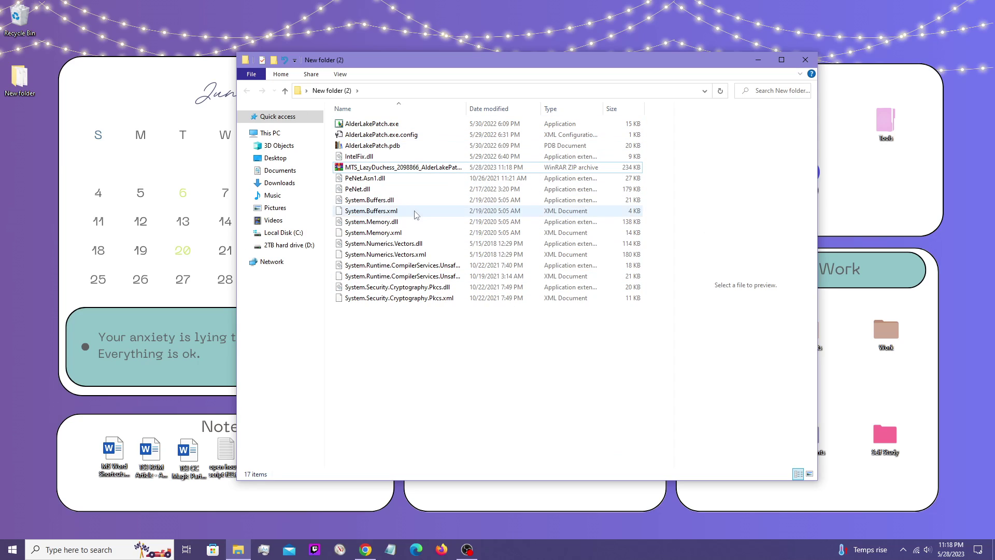
pyautogui.rightClick(386, 168)
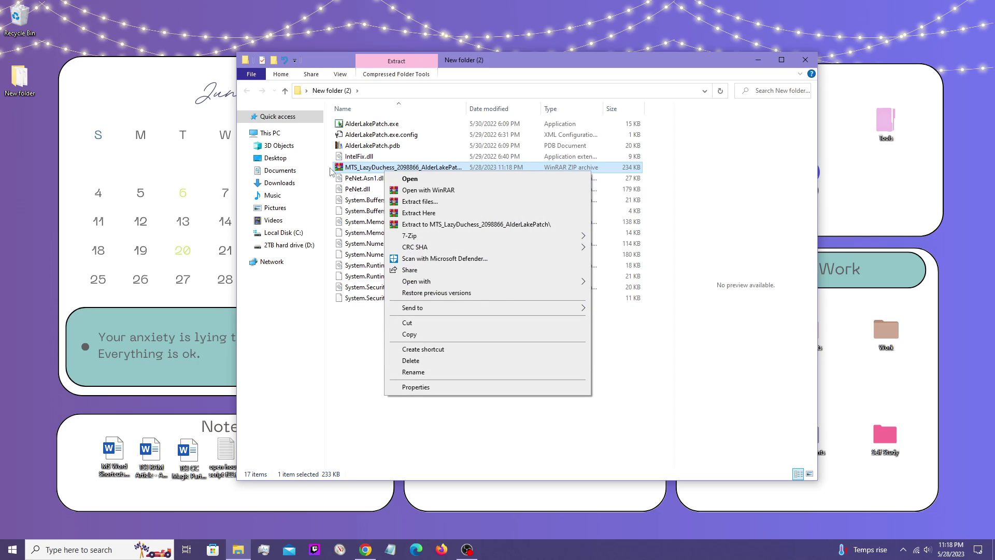
pyautogui.click(418, 361)
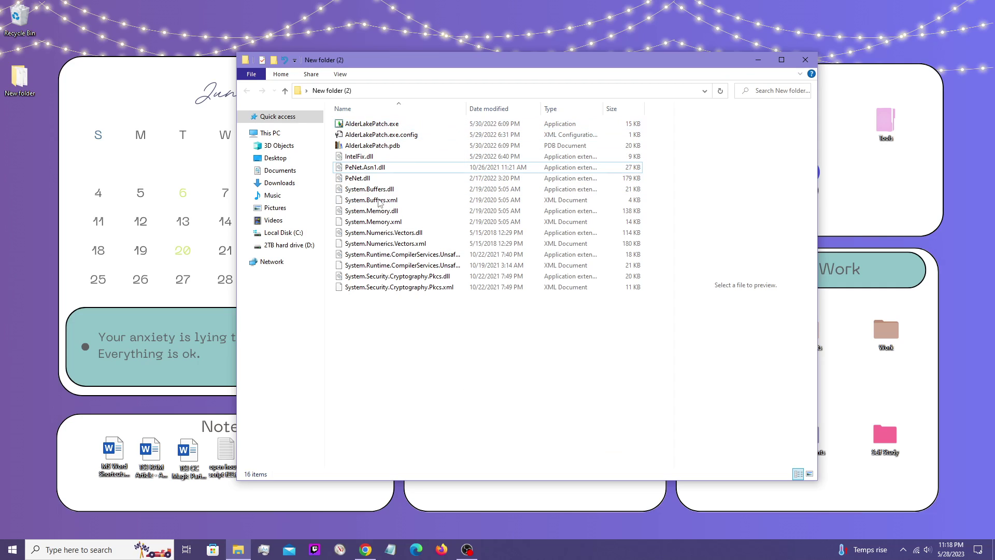
# Step: Bring the Mod The Sims install instructions forward beside the 16 extracted patch files
pyautogui.click(363, 551)
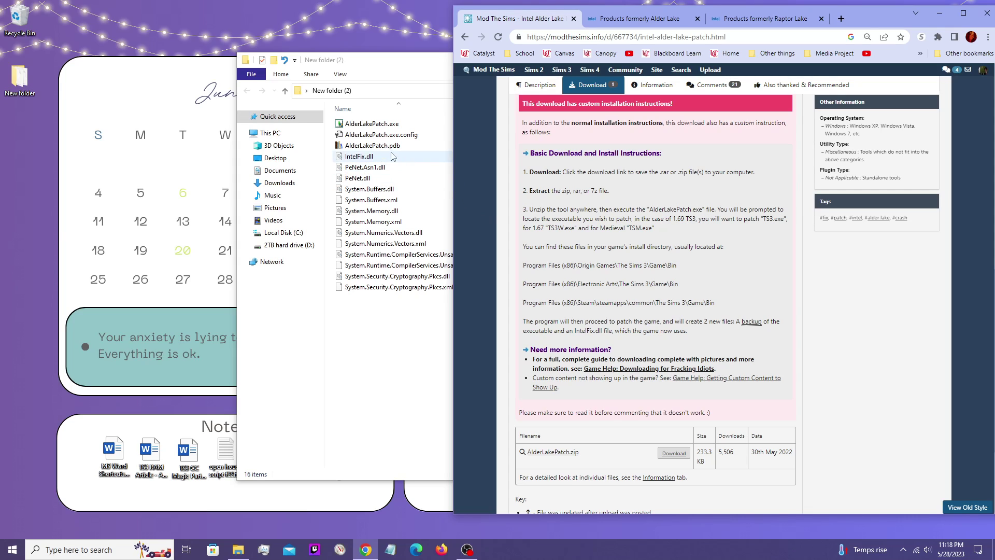
pyautogui.click(366, 412)
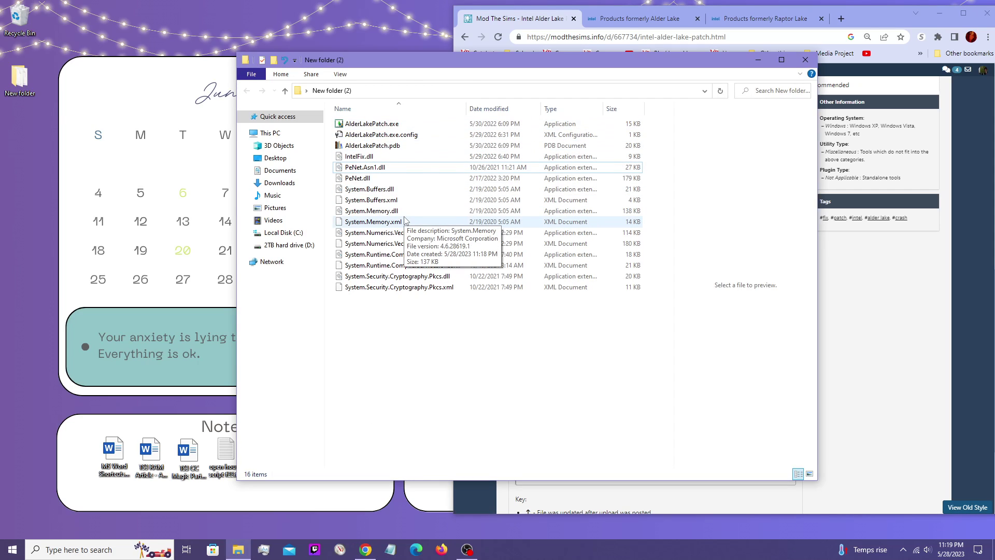
pyautogui.click(855, 337)
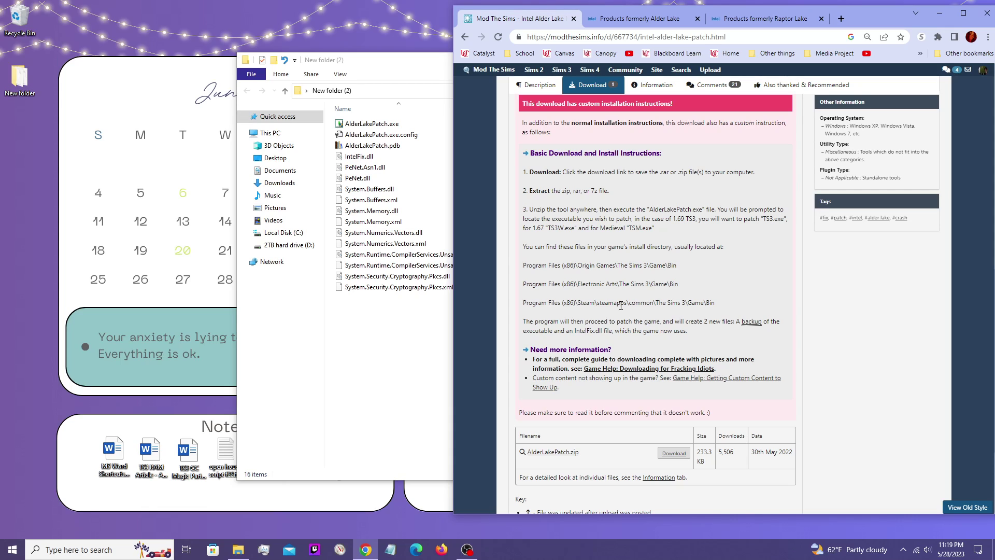
# Step: Review the three game install paths on the page, then minimise the patch folder window
pyautogui.moveTo(522, 264); pyautogui.dragTo(721, 307)
pyautogui.click(704, 299)
pyautogui.click(404, 354)
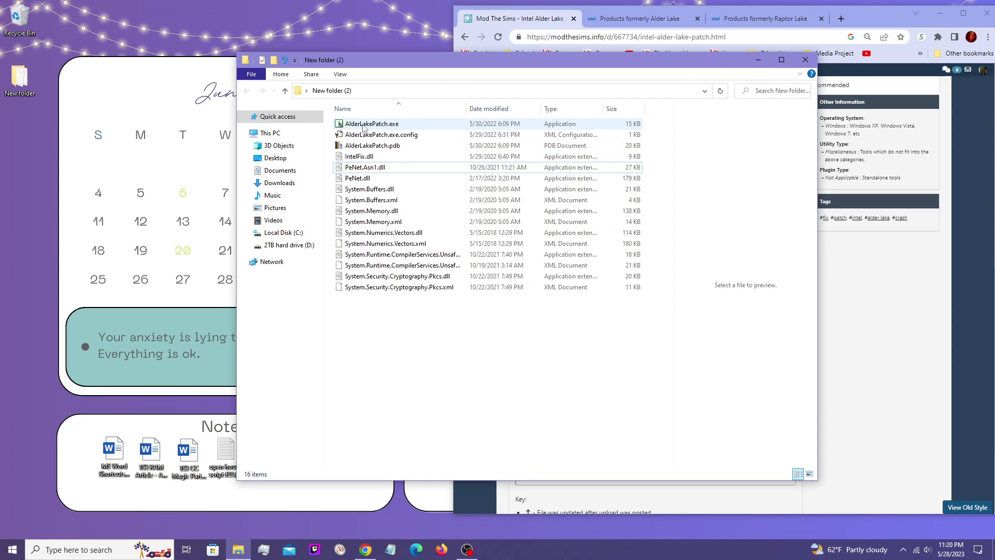
pyautogui.click(757, 60)
# Step: From The Sims folder, open The Sims 3 shortcut's properties and jump to D:\TS3\The Sims 3\Game\Bin
pyautogui.click(939, 13)
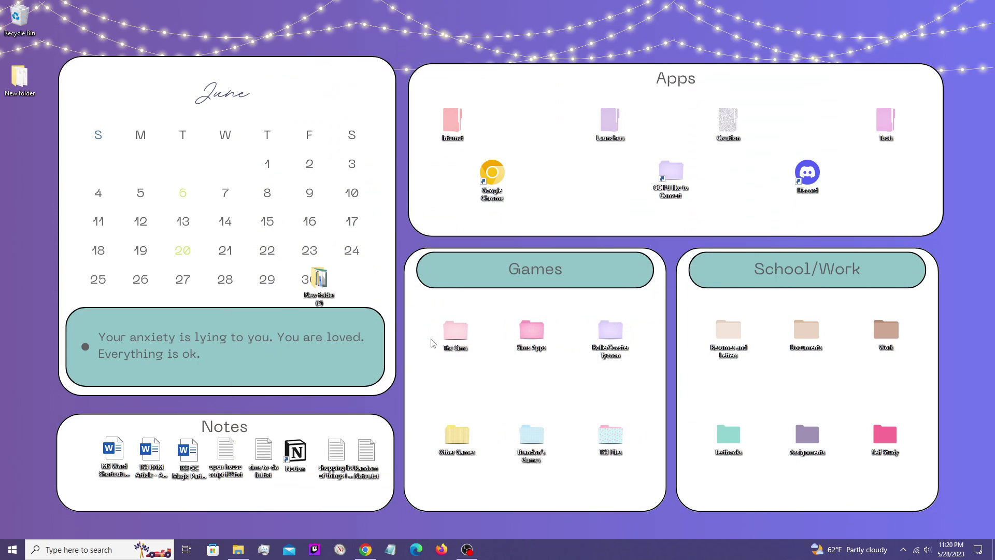
pyautogui.doubleClick(452, 334)
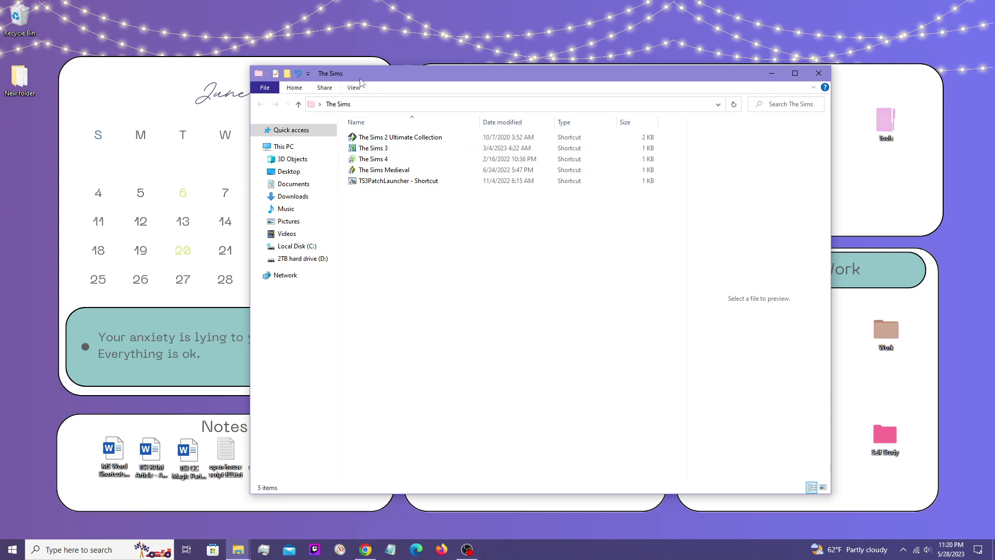
pyautogui.moveTo(361, 75); pyautogui.dragTo(626, 100)
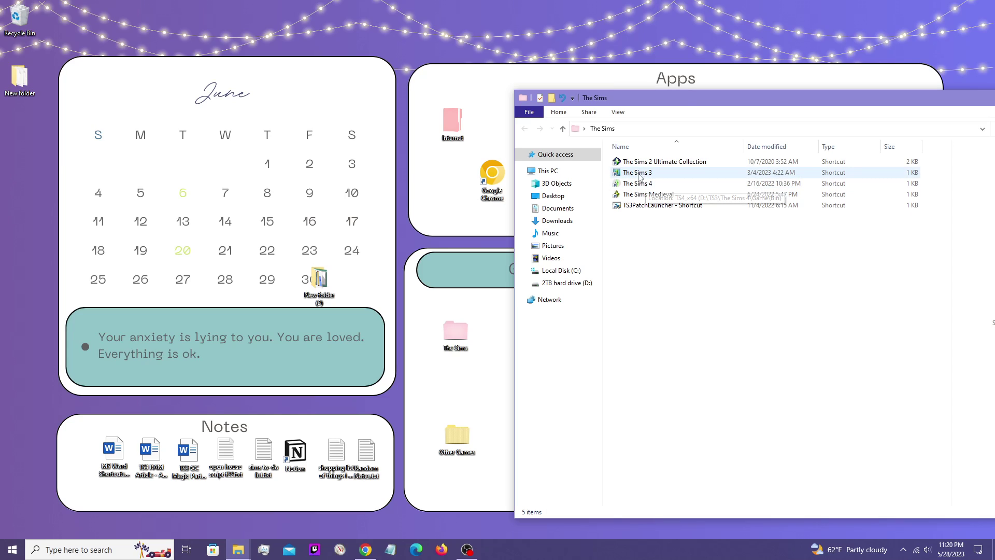
pyautogui.click(636, 175)
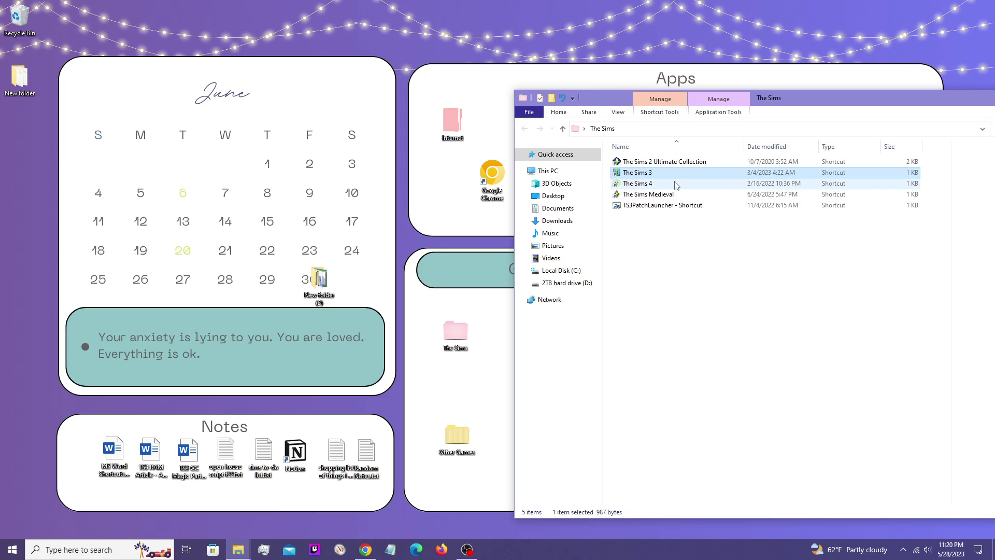
pyautogui.rightClick(635, 174)
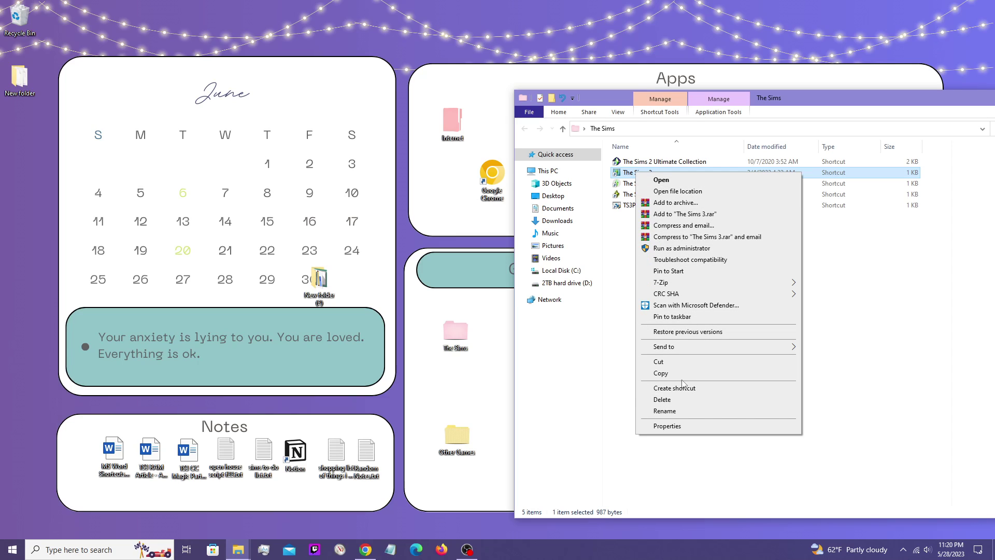
pyautogui.click(667, 425)
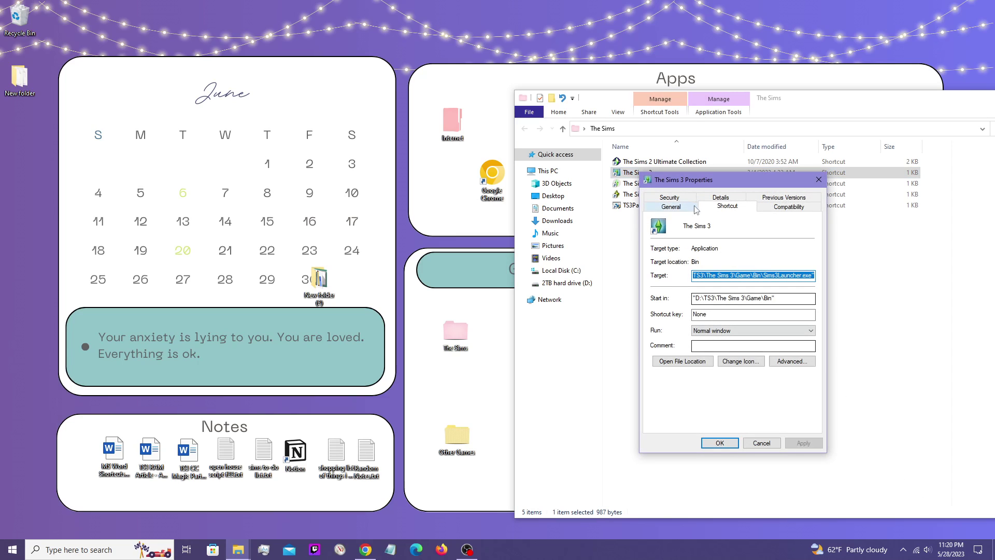
pyautogui.moveTo(666, 176); pyautogui.dragTo(676, 218)
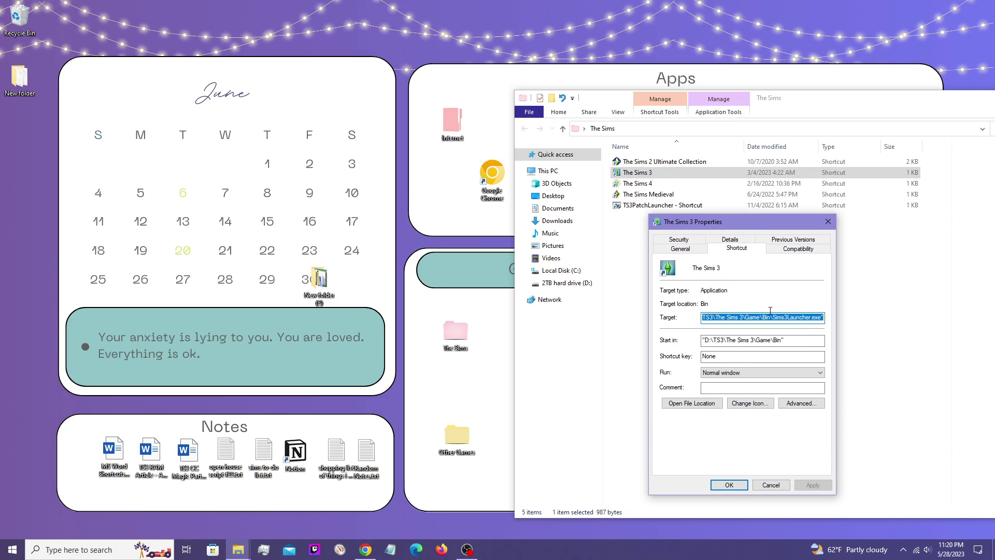
pyautogui.click(686, 403)
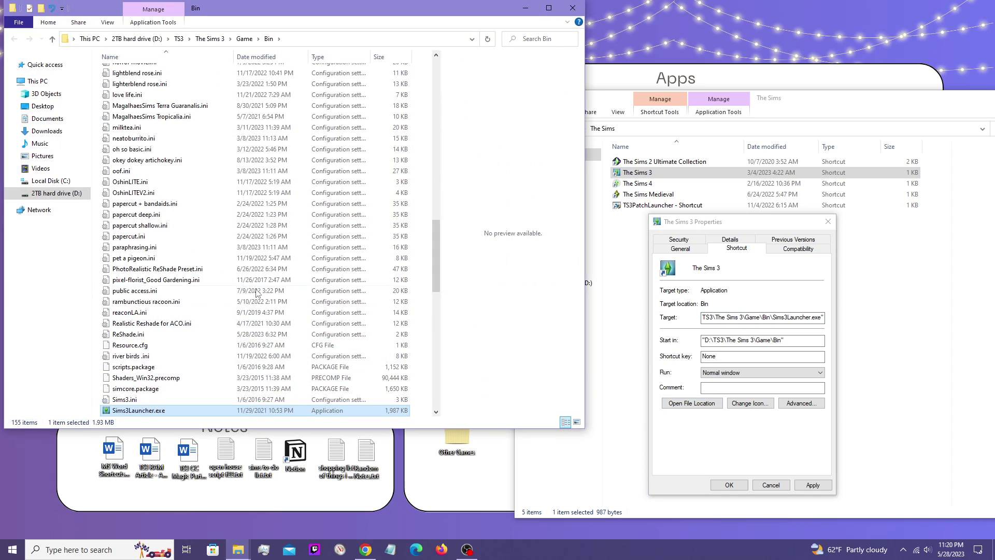
# Step: Scroll through The Sims 3 Bin folder's 155 items looking for TS3.exe
pyautogui.scroll(-2, 238, 358)
pyautogui.scroll(9, 197, 207)
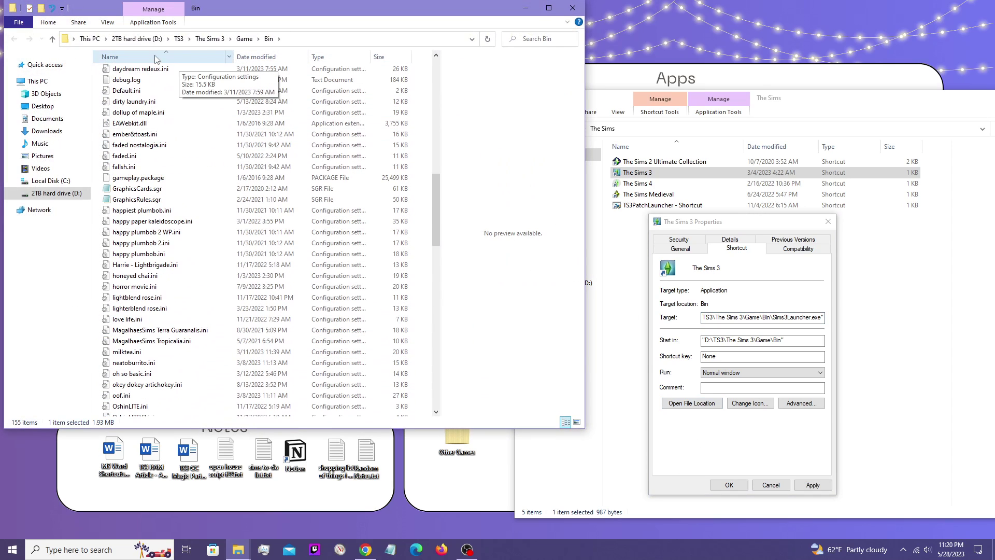
pyautogui.scroll(5, 339, 290)
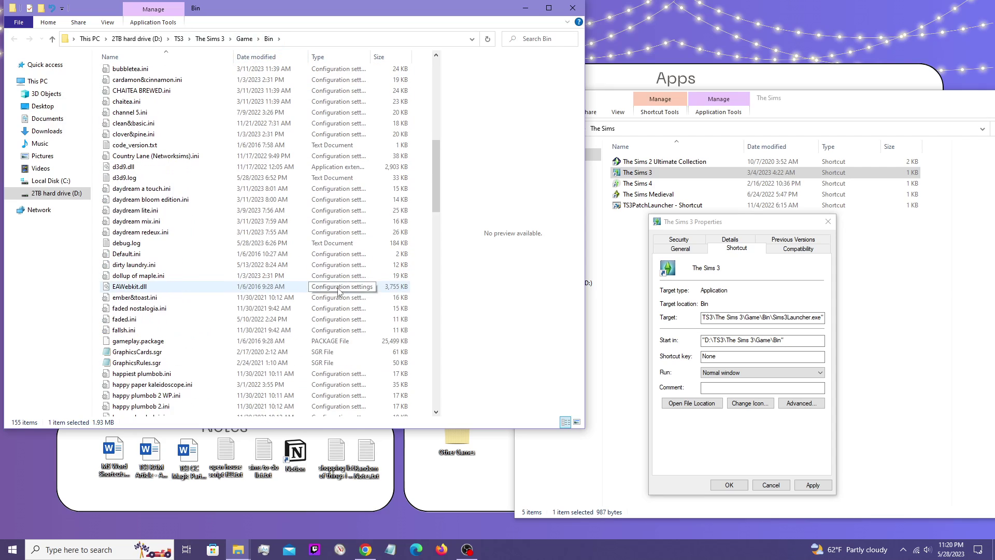
pyautogui.scroll(-13, 321, 311)
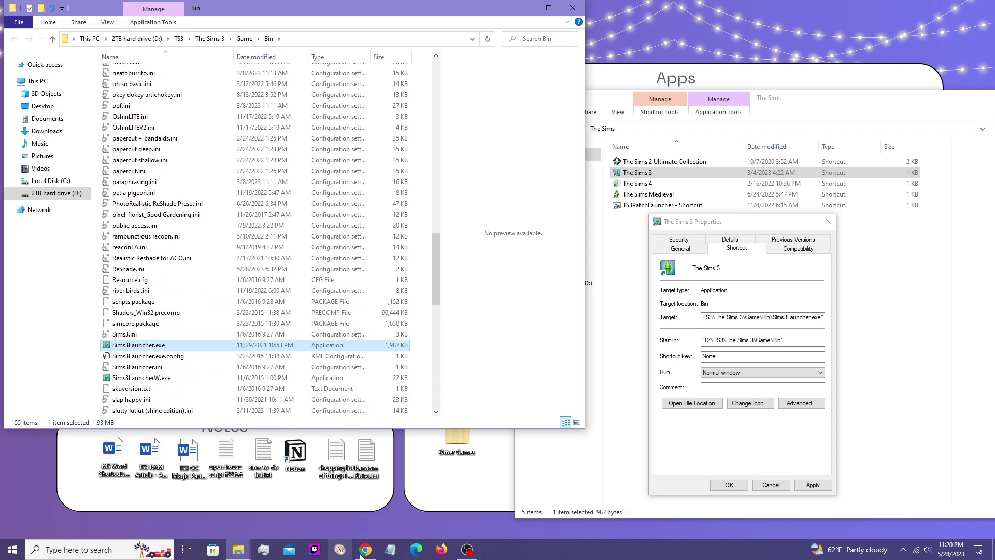
pyautogui.scroll(-10, 155, 327)
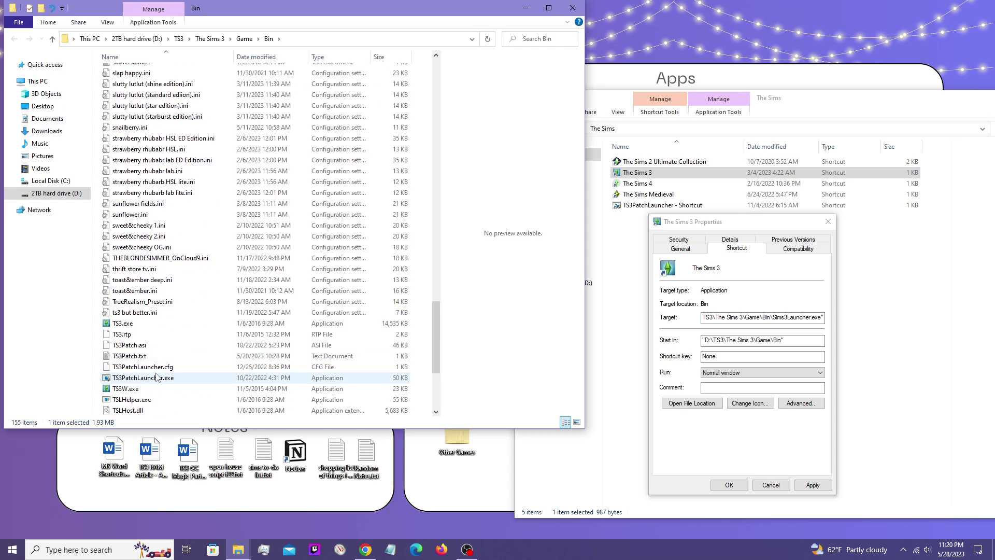
pyautogui.scroll(-2, 157, 377)
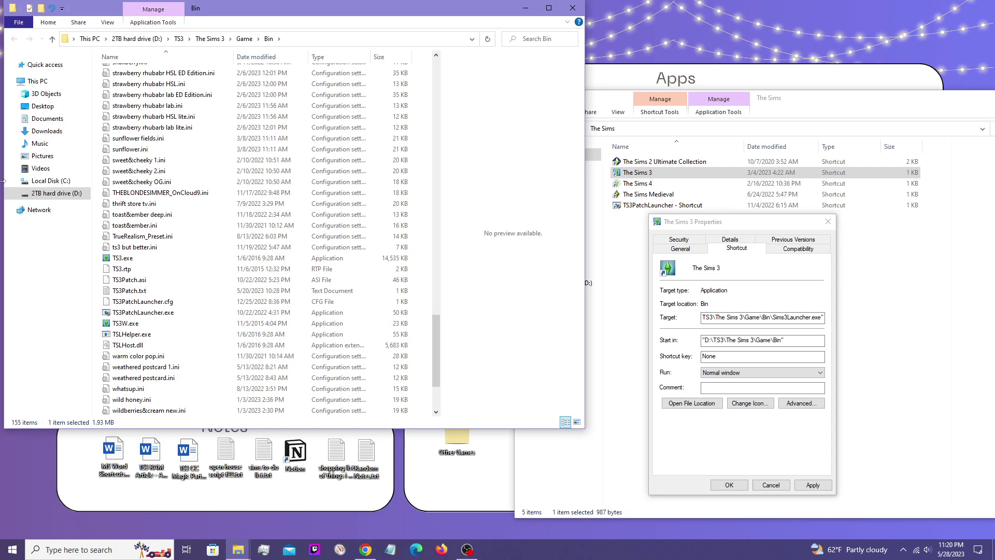
# Step: Check the Mod The Sims patch instructions page, then bring the Bin folder window back in front
pyautogui.click(357, 551)
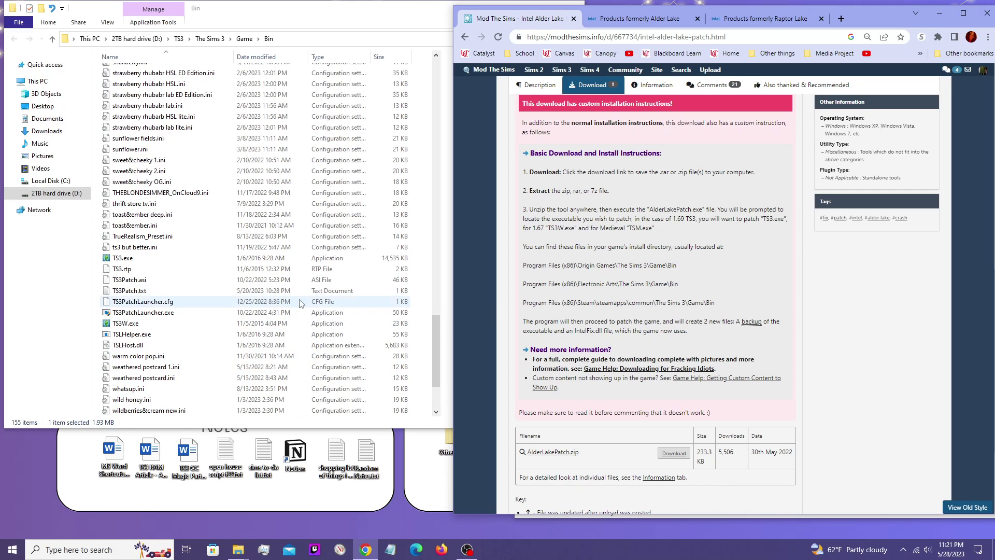
pyautogui.scroll(20, 312, 291)
pyautogui.scroll(2, 311, 291)
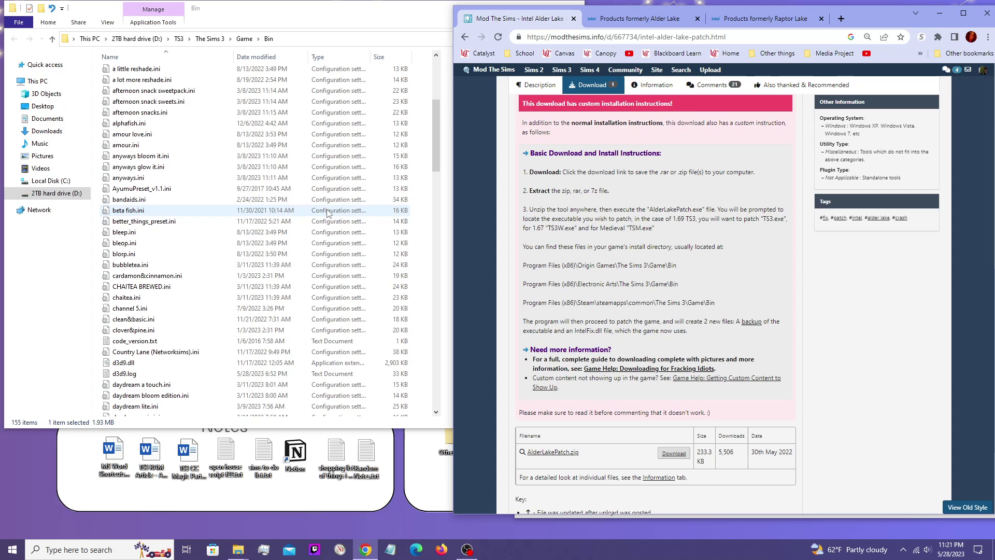
pyautogui.click(405, 28)
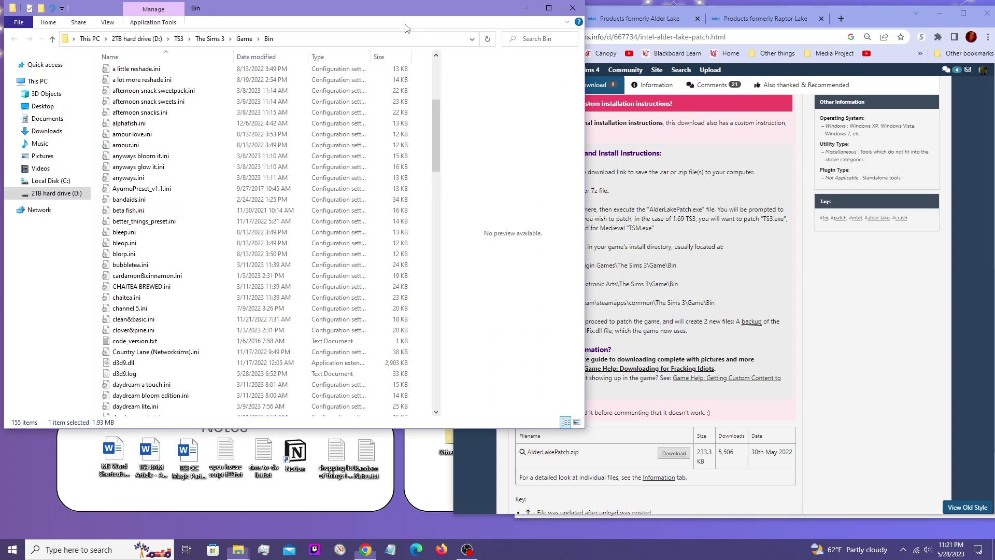
# Step: Minimize the Sims 3 Bin folder and Chrome, and close The Sims 3 Properties box
pyautogui.click(525, 8)
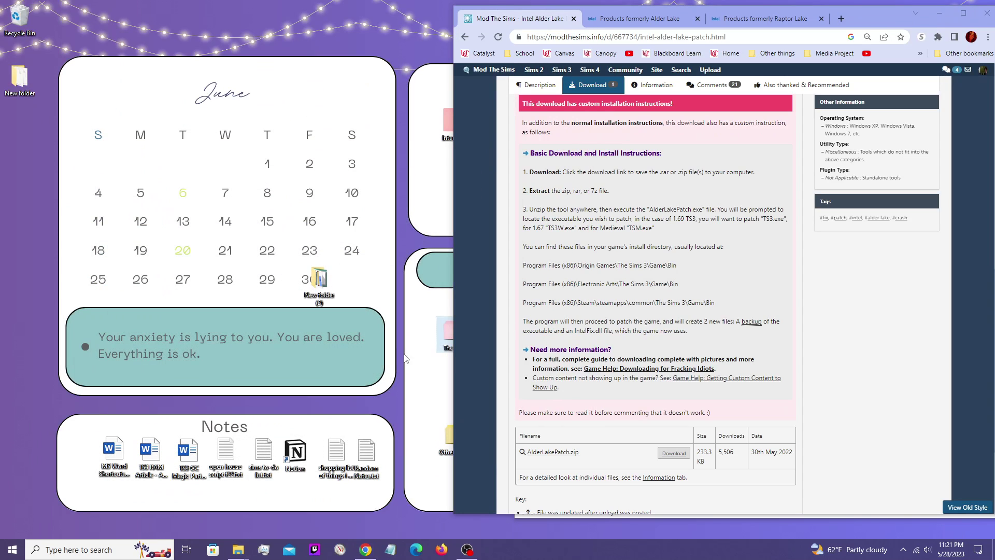
pyautogui.click(915, 13)
pyautogui.click(915, 12)
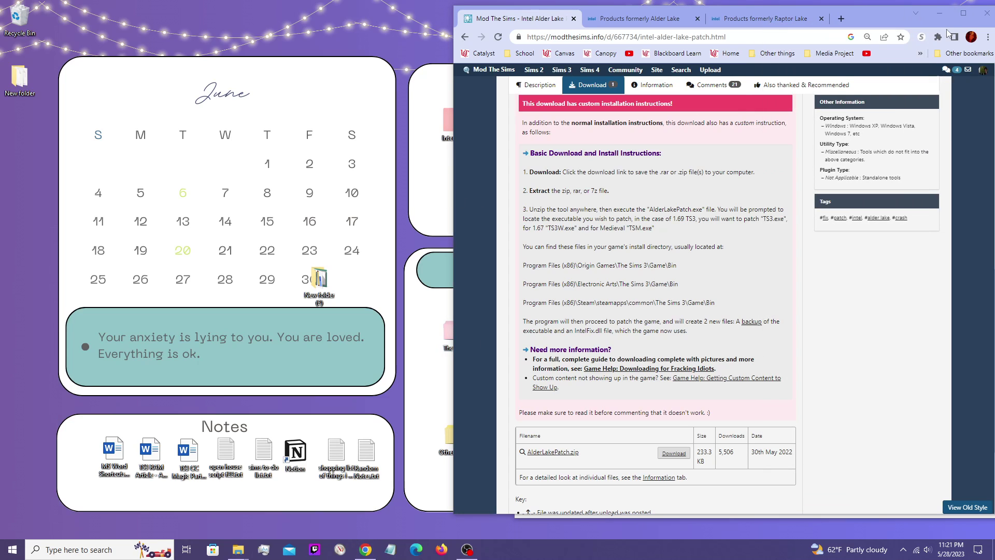
pyautogui.click(931, 19)
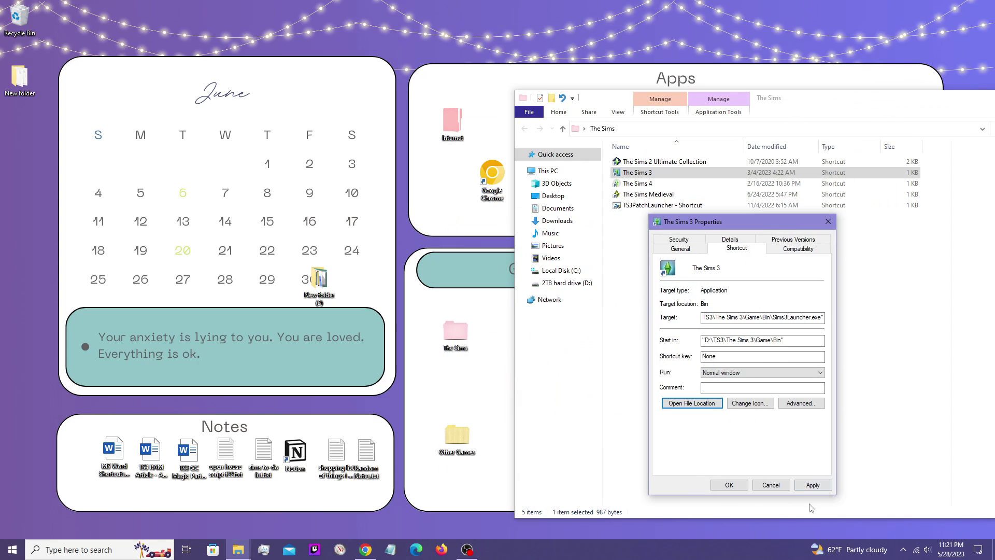
pyautogui.click(693, 400)
# Step: Open The Sims Medieval shortcut's file location, showing the Game\Bin folder with TSM.exe
pyautogui.rightClick(669, 195)
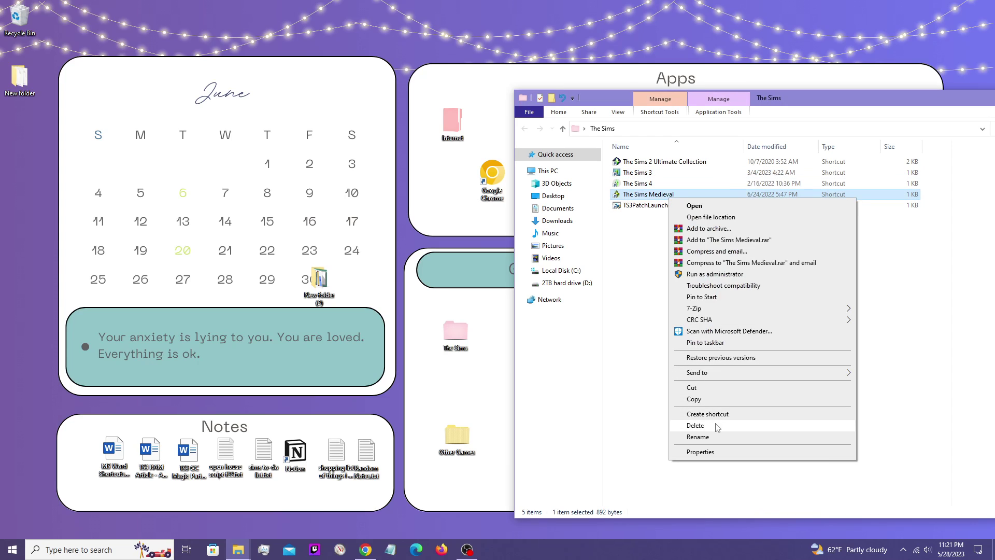
pyautogui.click(713, 452)
pyautogui.click(728, 388)
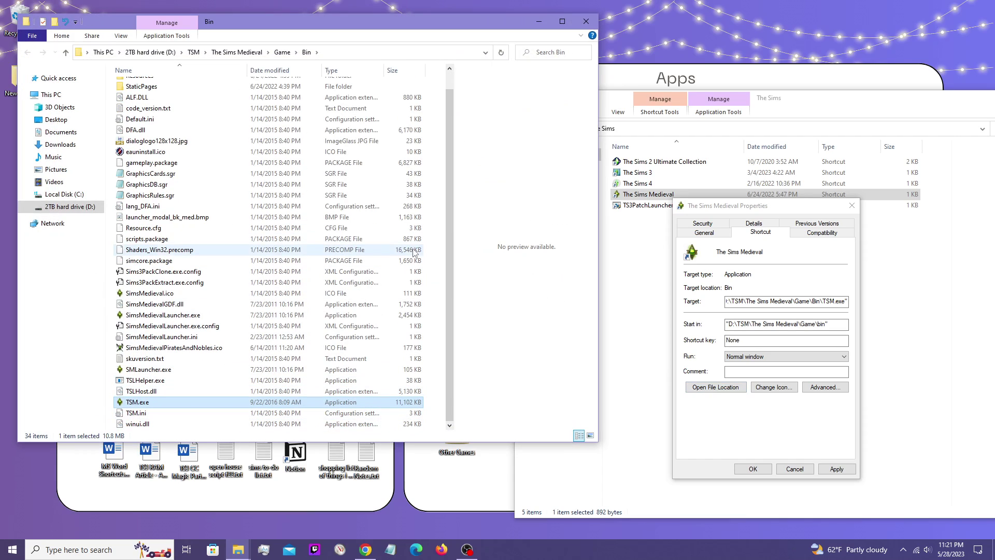
# Step: Close the Medieval Bin folder and its Properties box, then resize and minimize The Sims folder window
pyautogui.click(594, 22)
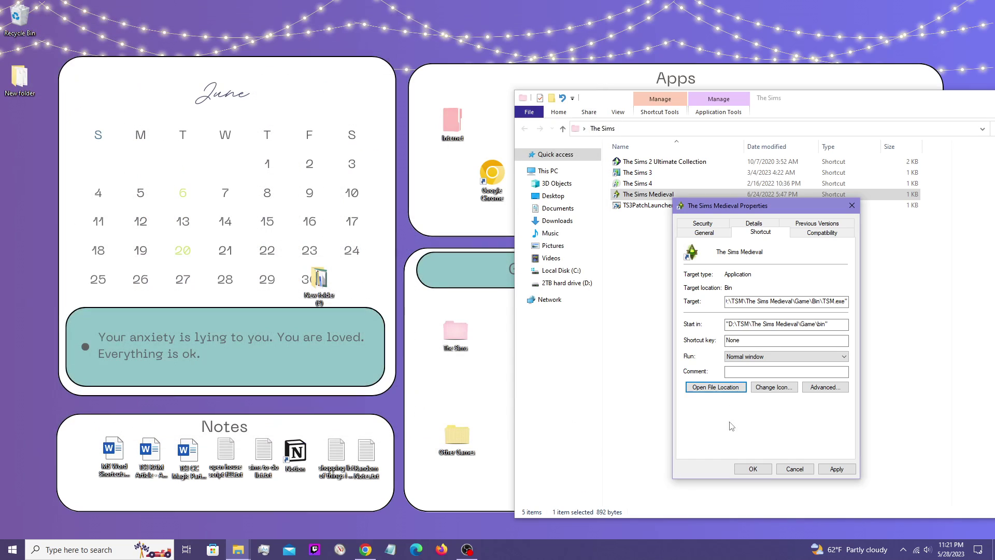
pyautogui.click(794, 469)
pyautogui.moveTo(784, 92); pyautogui.dragTo(575, 73)
pyautogui.click(802, 75)
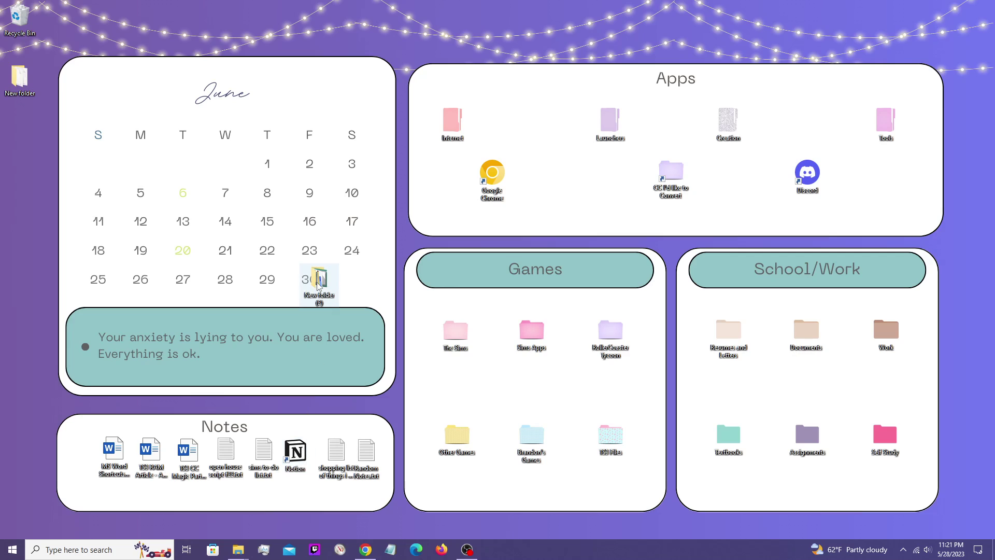
pyautogui.moveTo(365, 556)
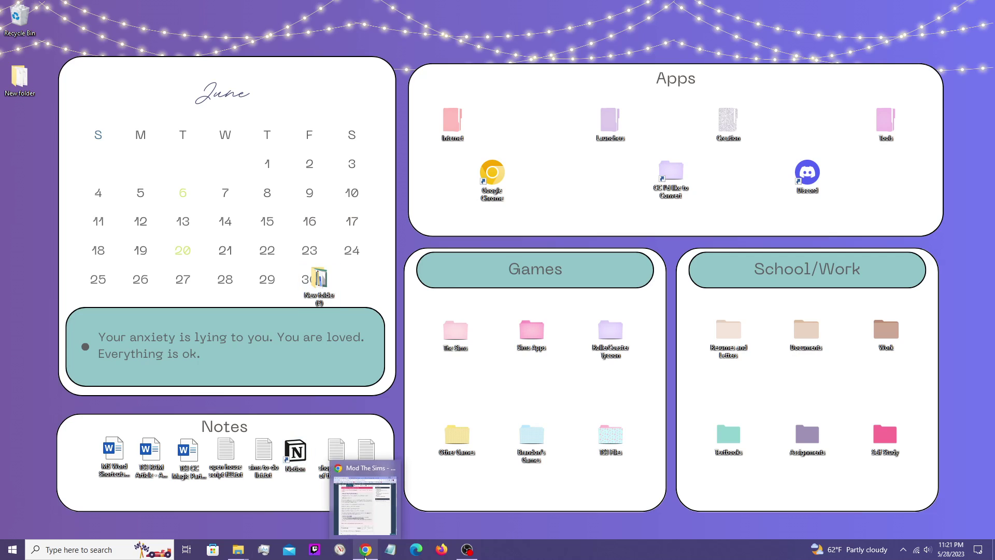